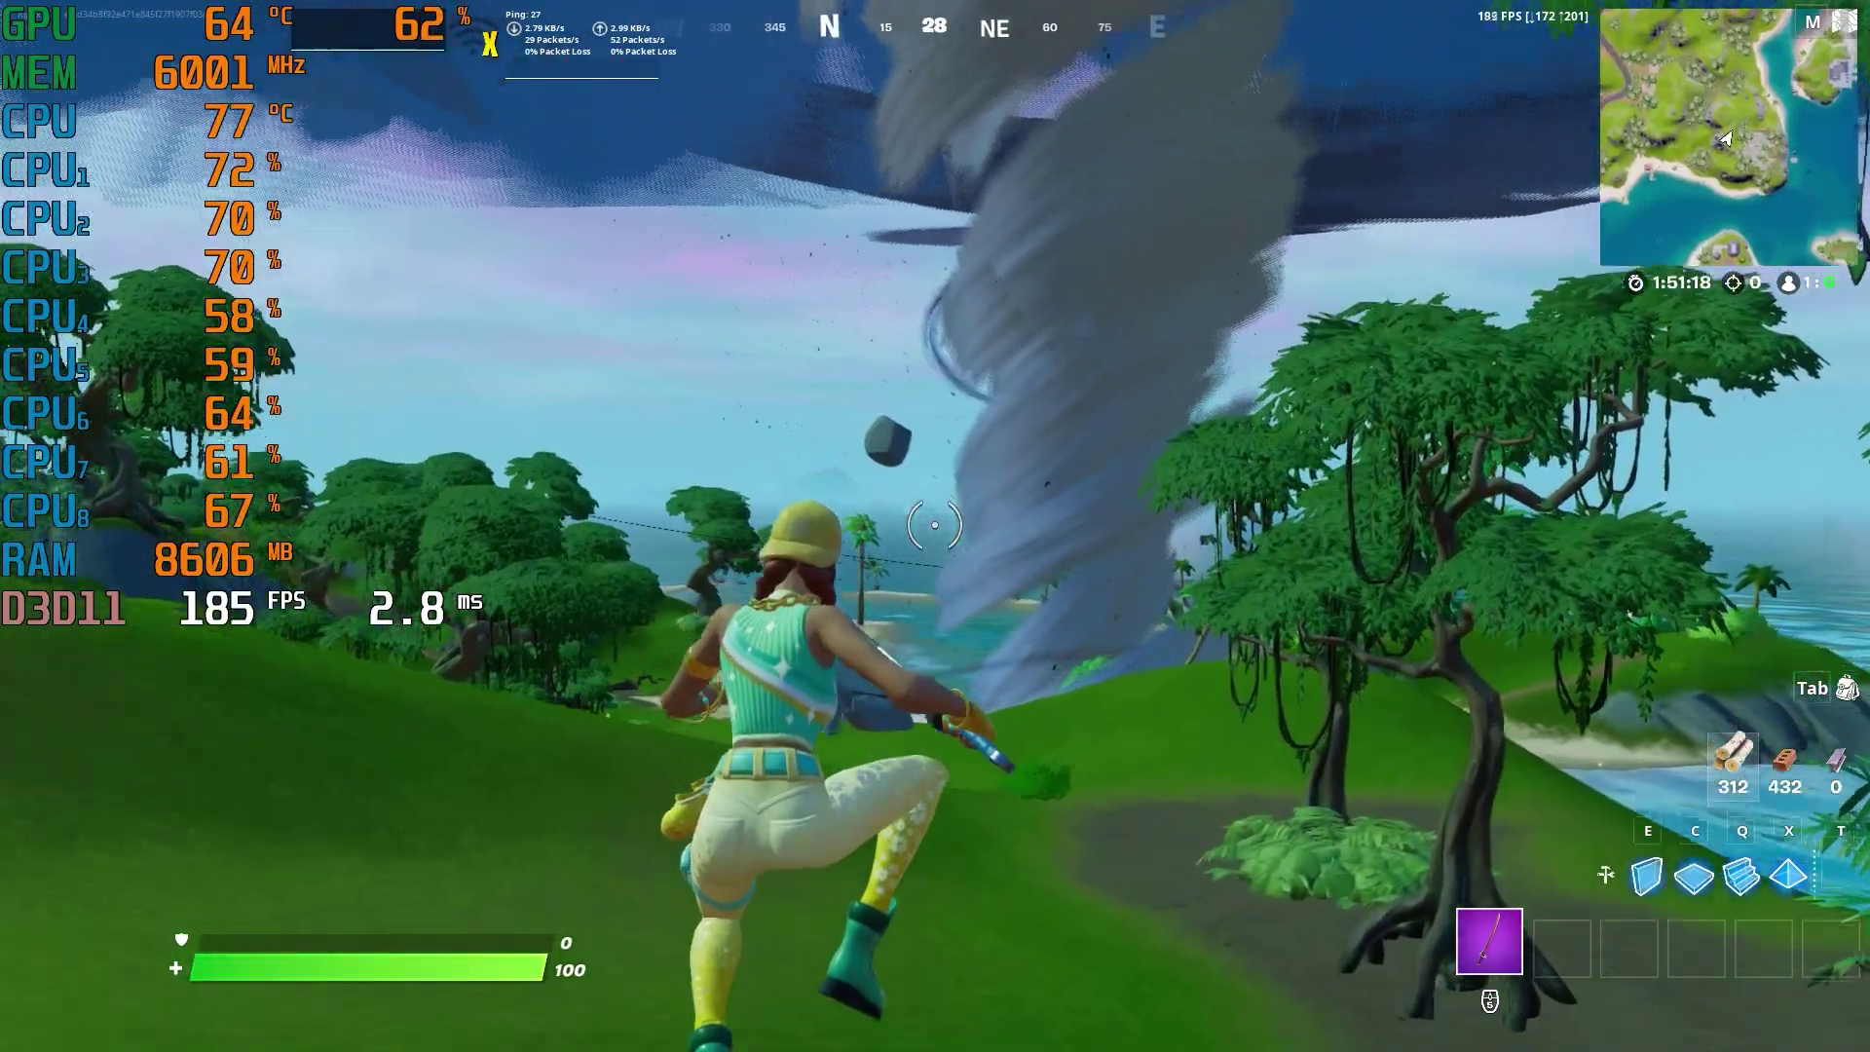
Enter build mode and place wooden stairs ahead of the player in the Fortnite match
{"action": "key", "text": "c"}
{"action": "left_click", "coordinate": [935, 526]}
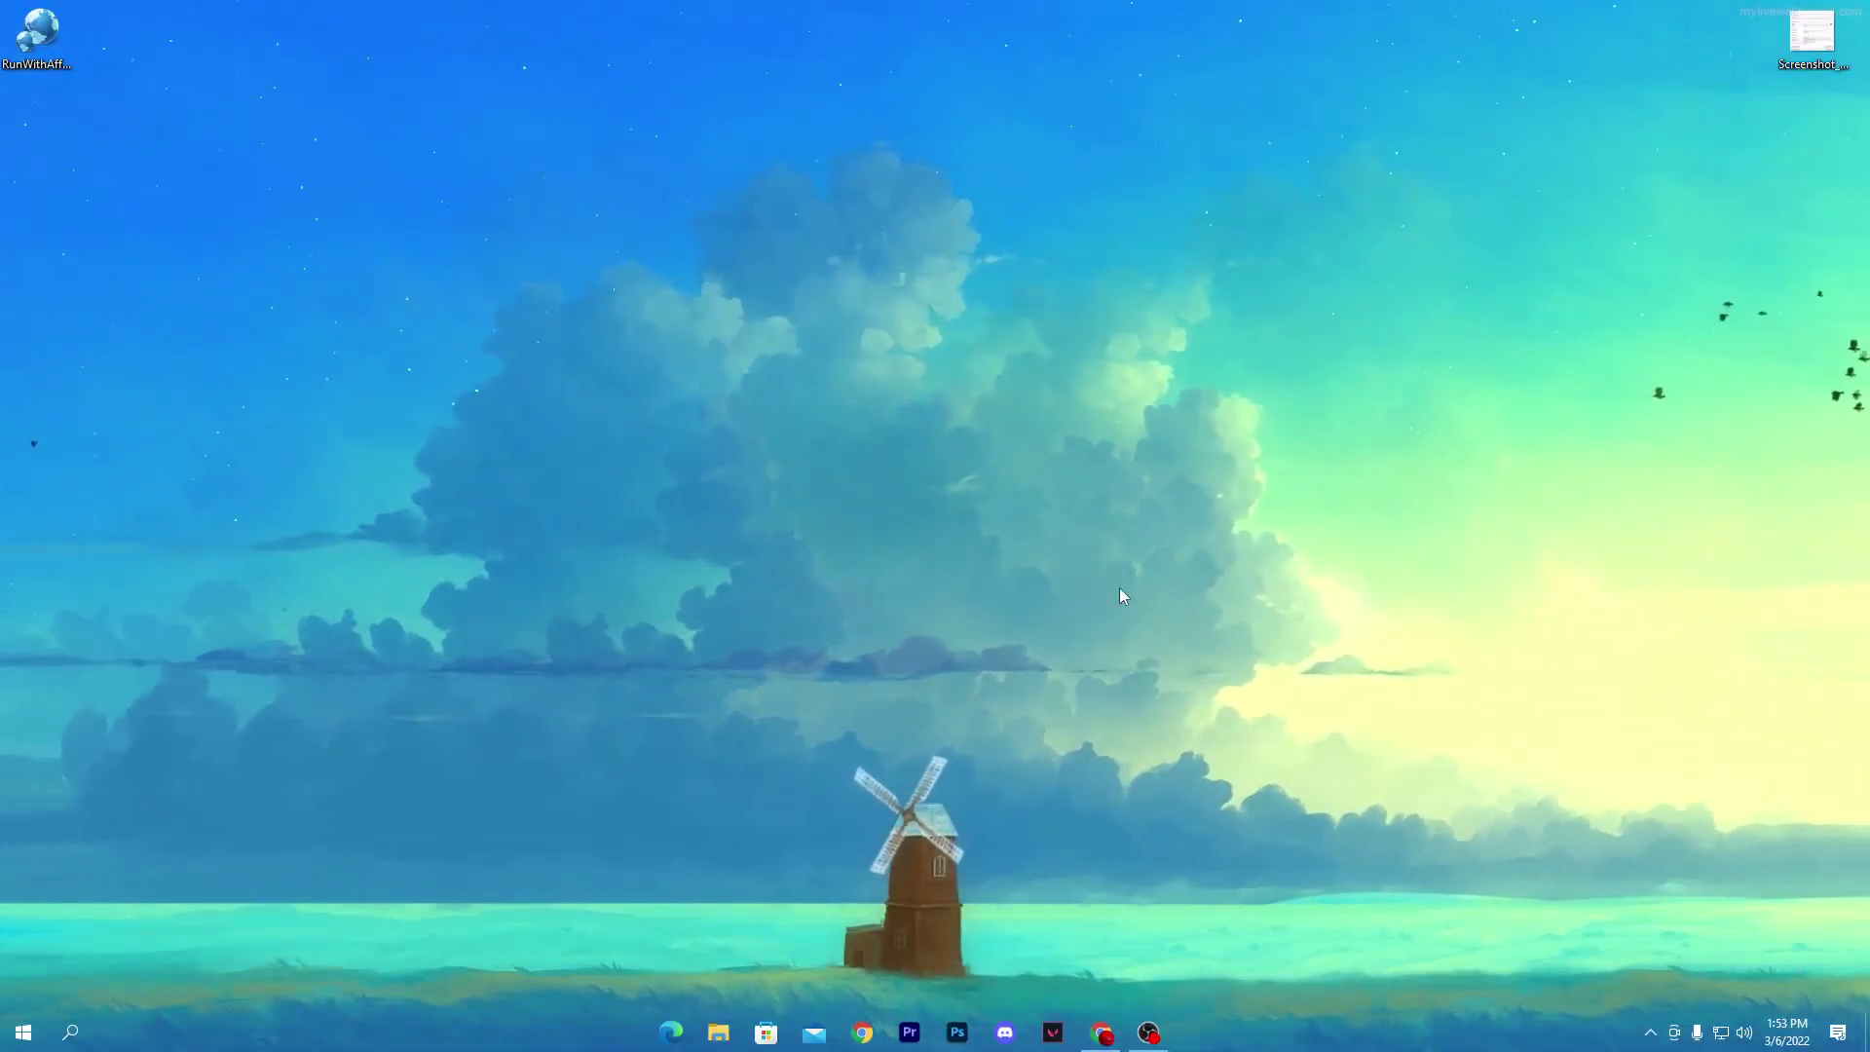
Bring up Chrome and search Google for 'uptopacks' to reach the Uptopacks site
{"action": "left_click", "coordinate": [1102, 1033]}
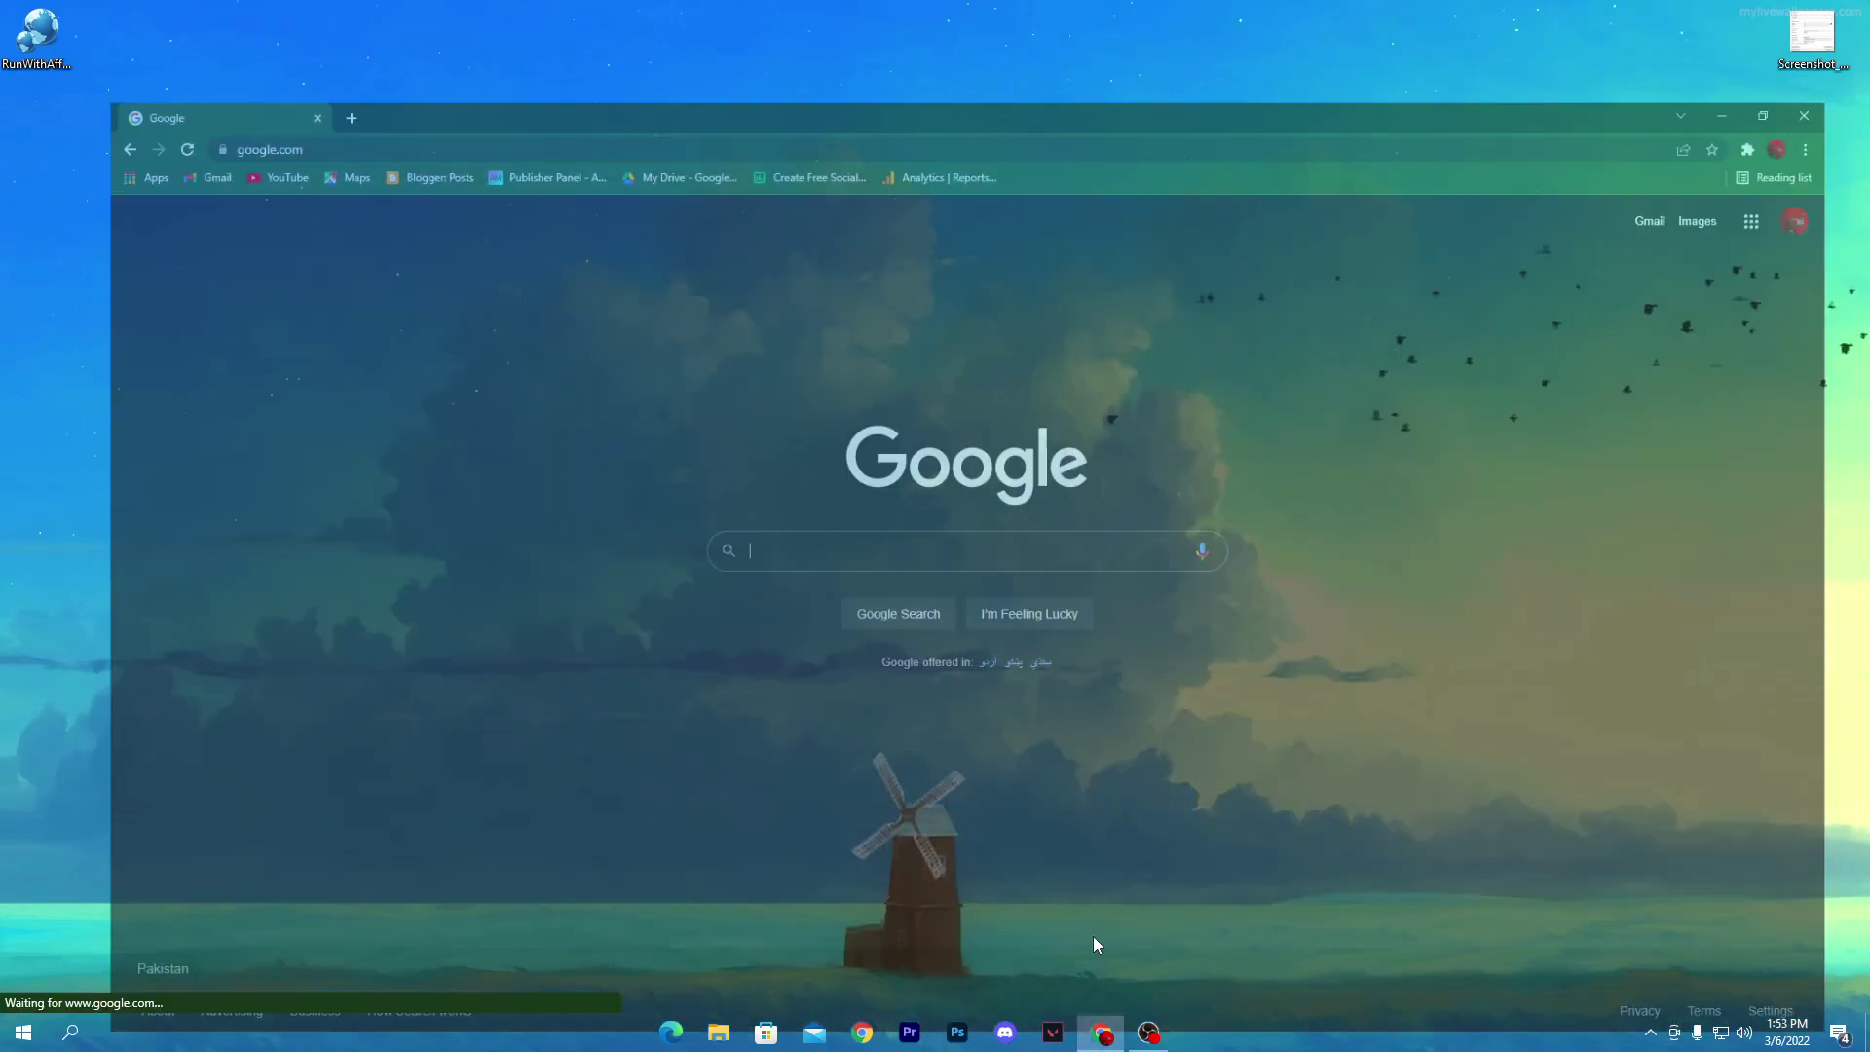
{"action": "left_click", "coordinate": [774, 492]}
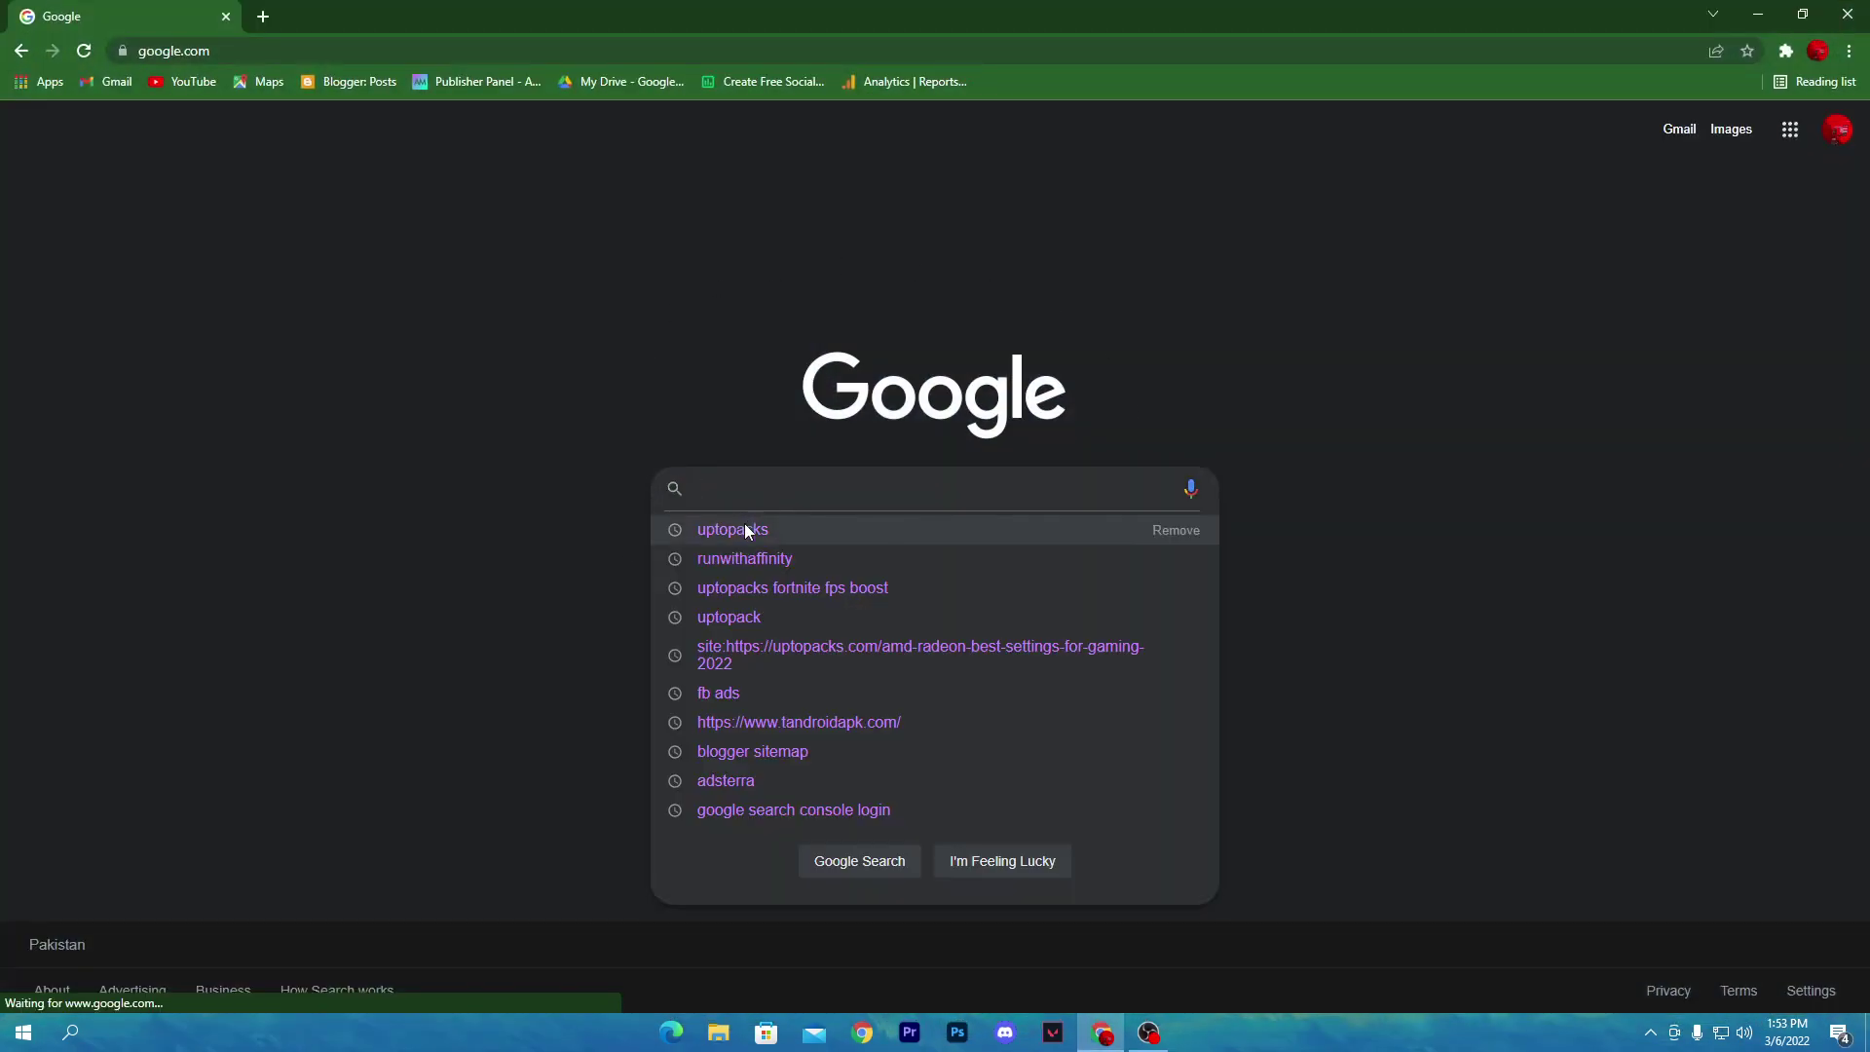
{"action": "left_click", "coordinate": [743, 529]}
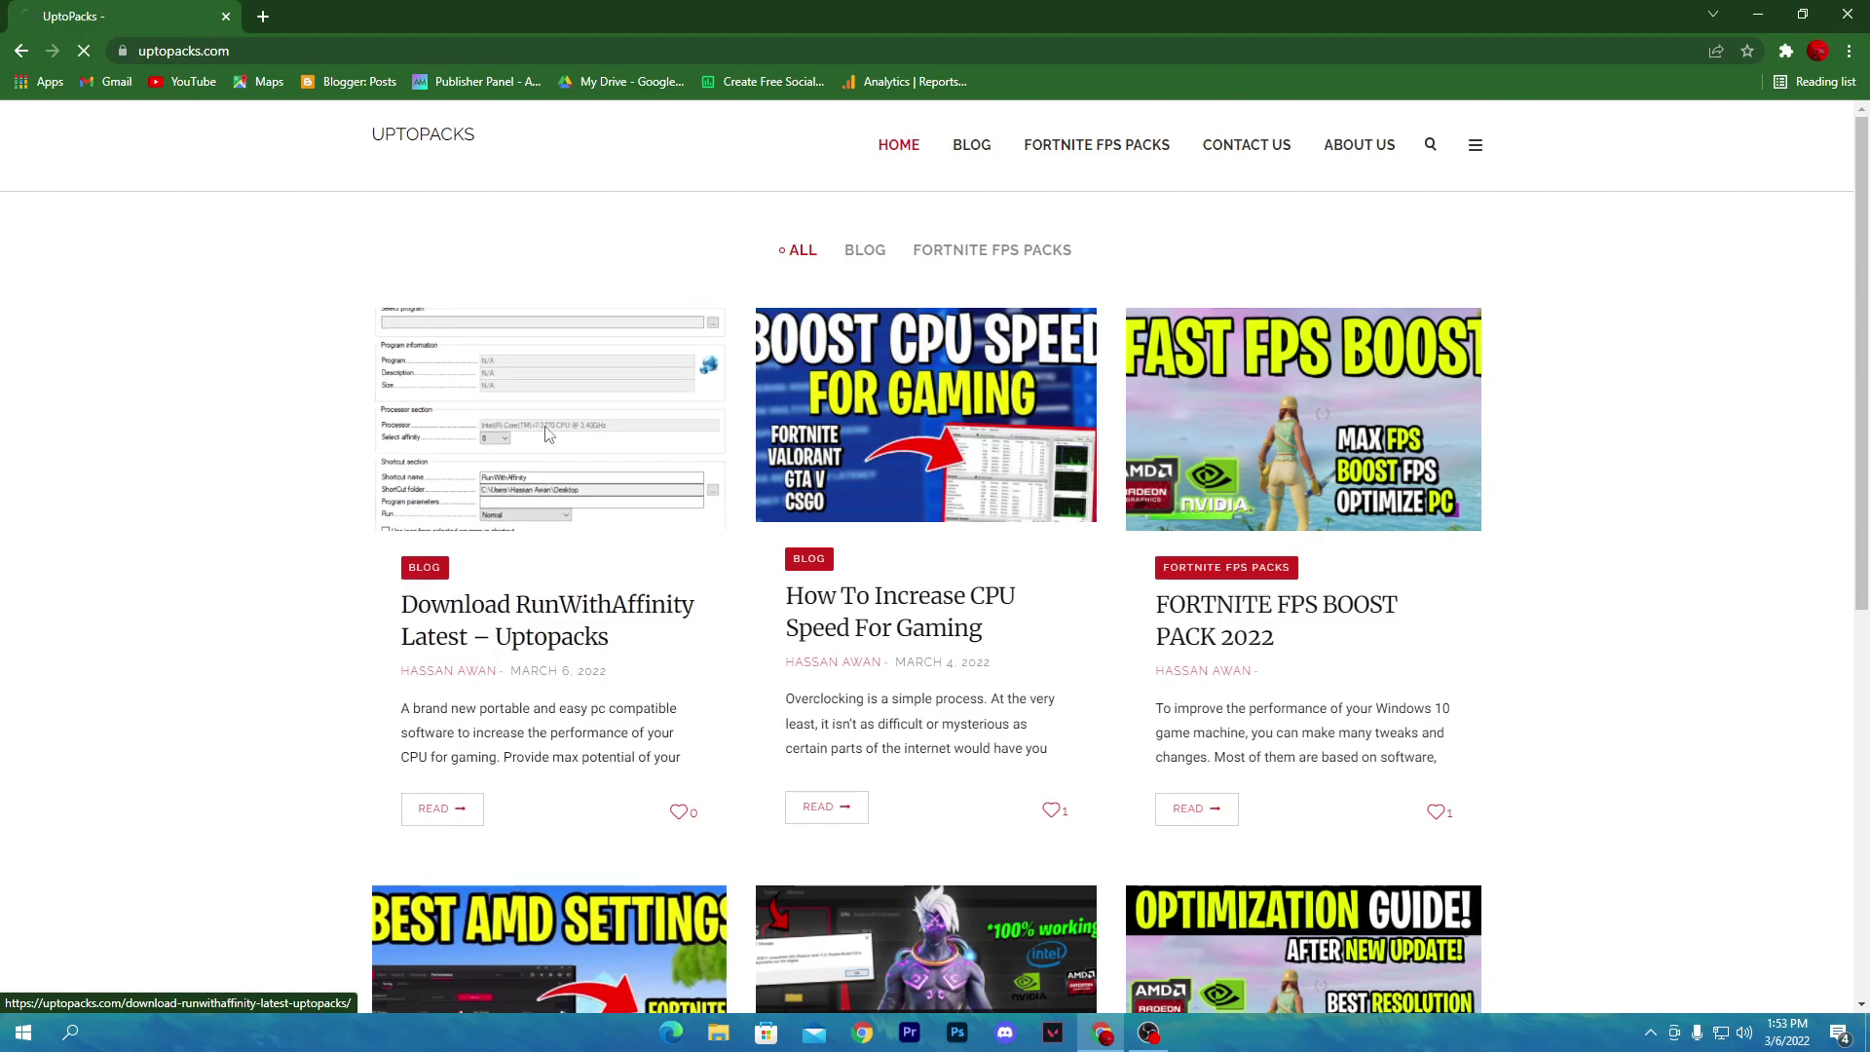
{"action": "scroll", "coordinate": [912, 356], "scroll_direction": "down", "scroll_amount": 5}
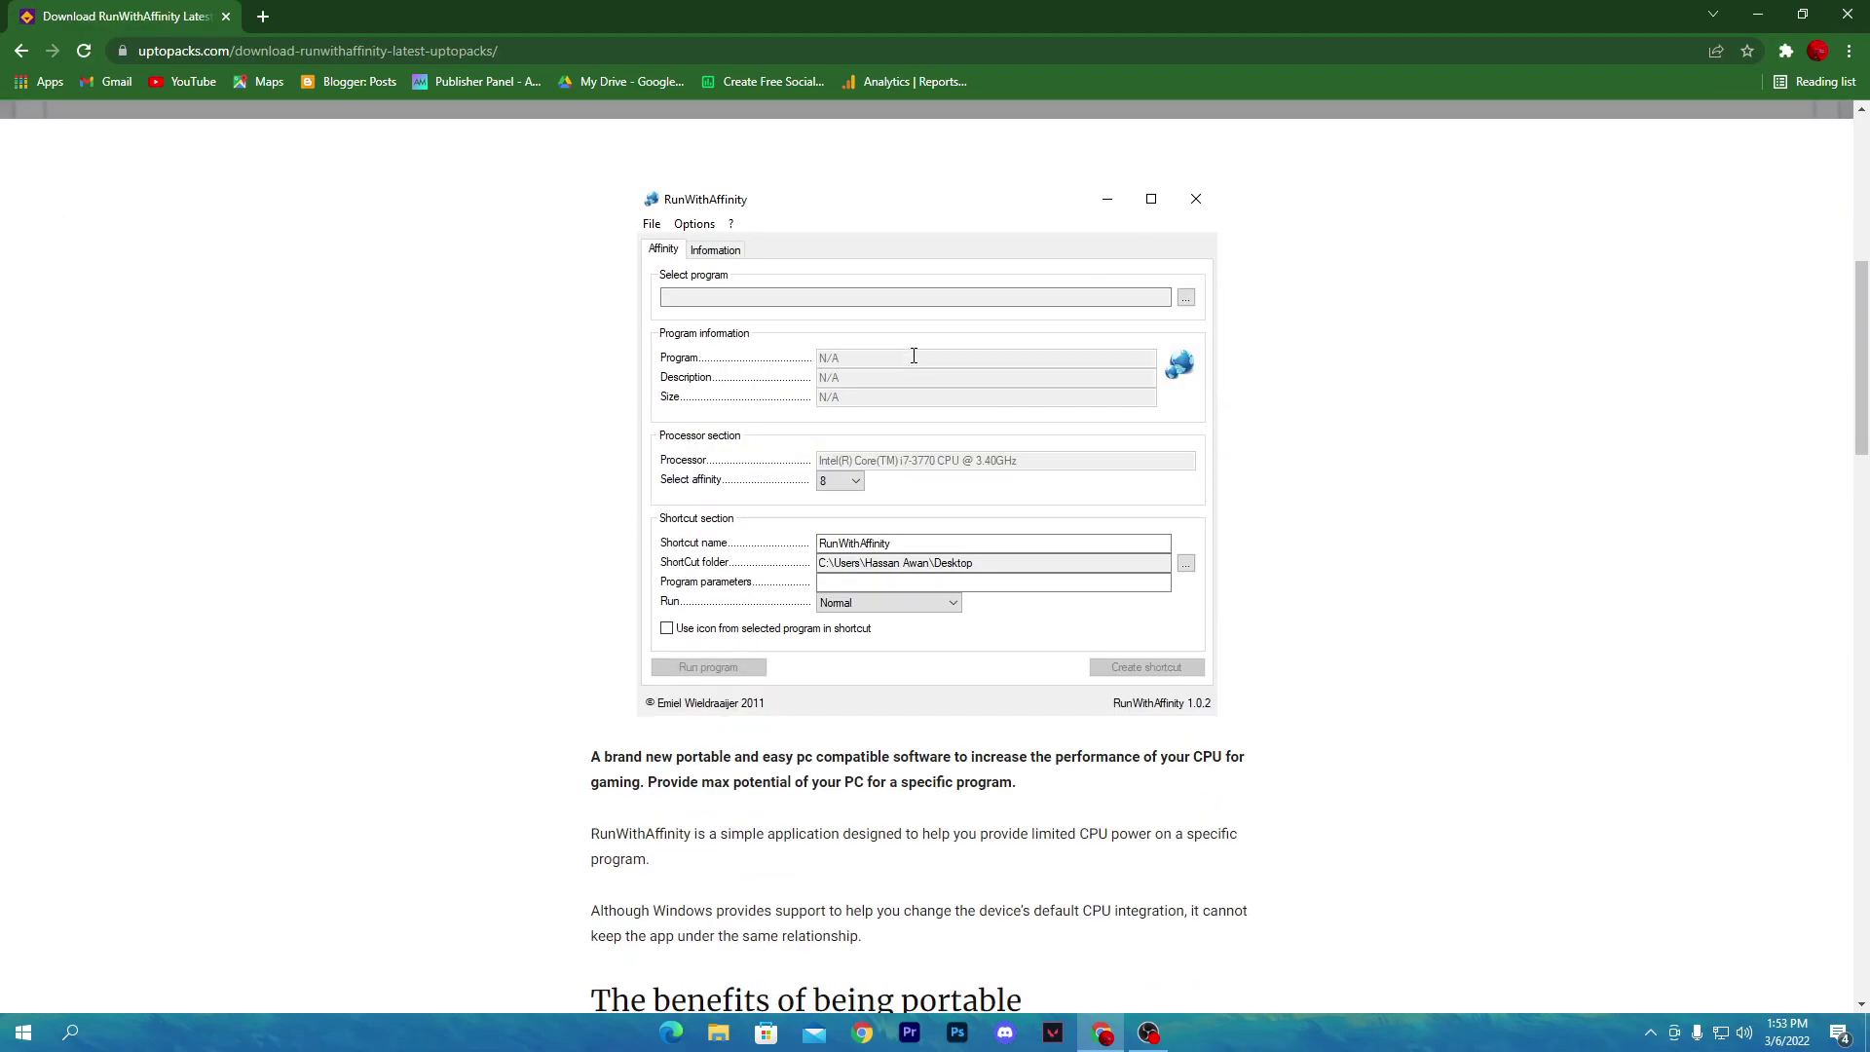
{"action": "scroll", "coordinate": [913, 356], "scroll_direction": "down", "scroll_amount": 5}
{"action": "scroll", "coordinate": [913, 355], "scroll_direction": "up", "scroll_amount": 3}
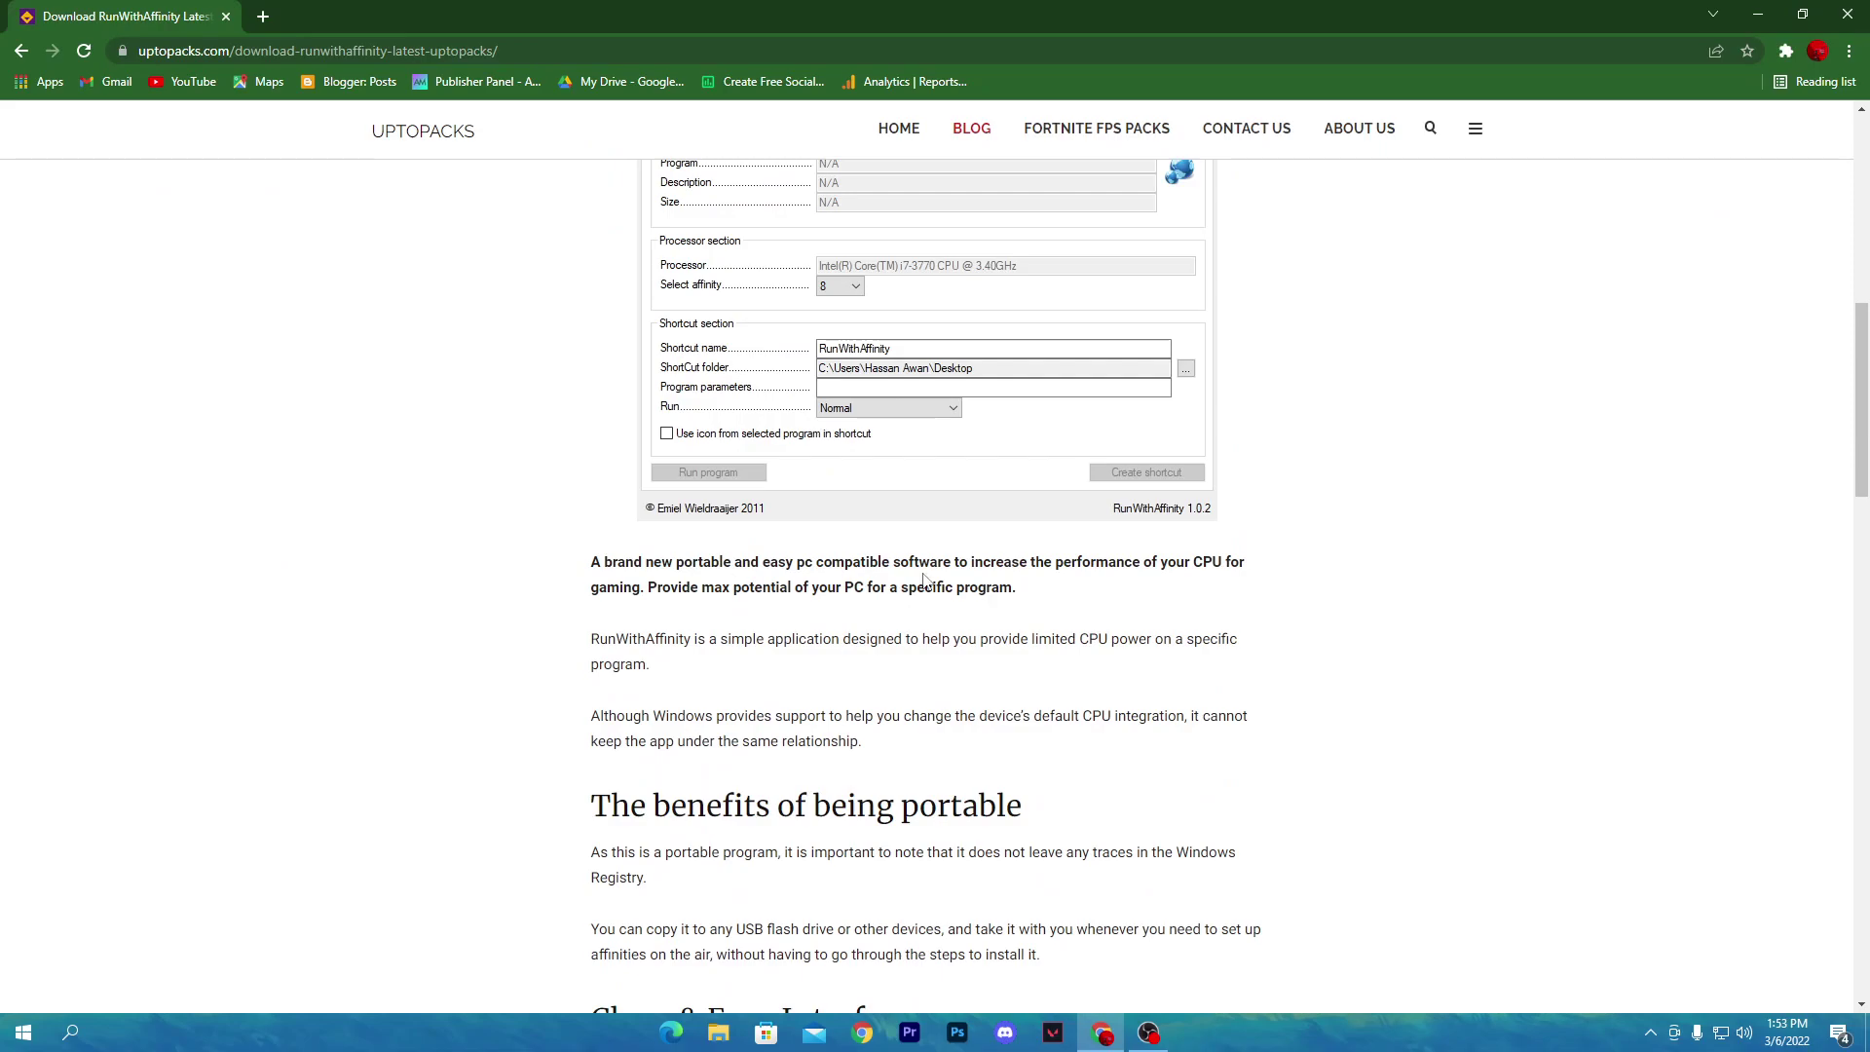
{"action": "scroll", "coordinate": [1245, 636], "scroll_direction": "down", "scroll_amount": 2}
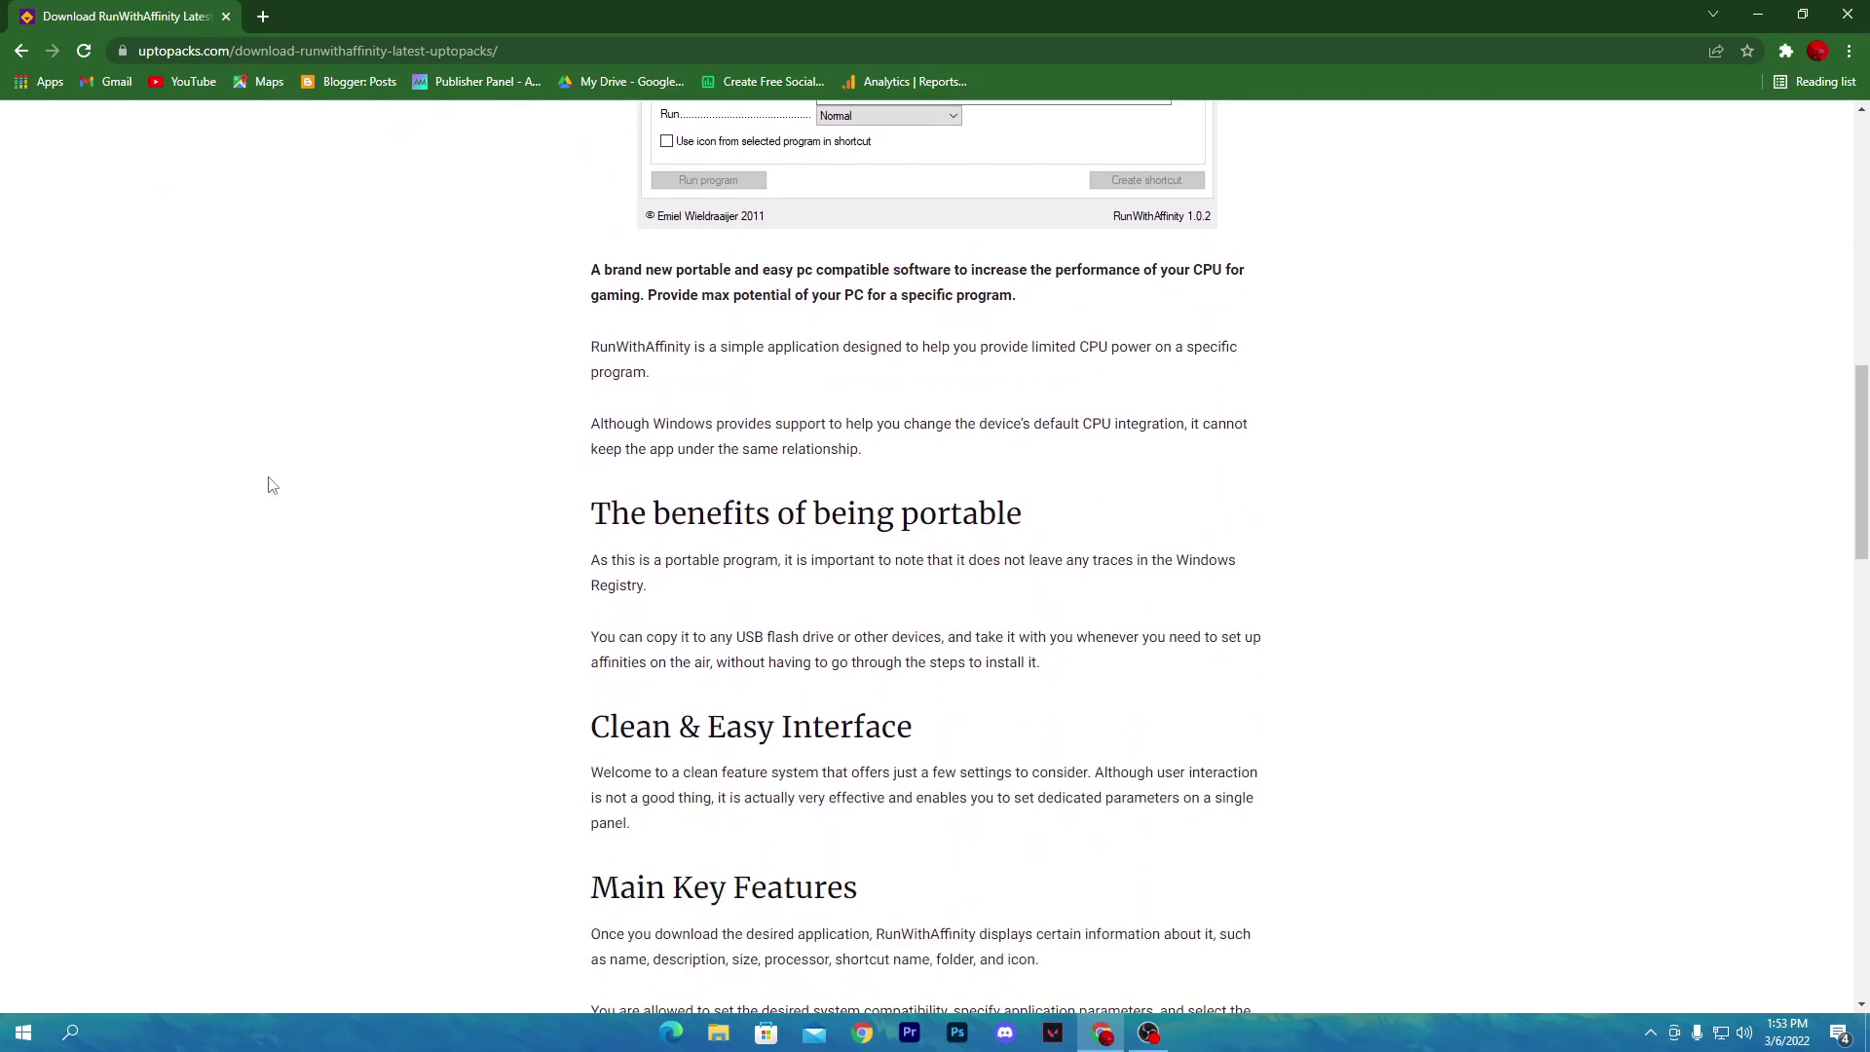
{"action": "scroll", "coordinate": [269, 484], "scroll_direction": "down", "scroll_amount": 2}
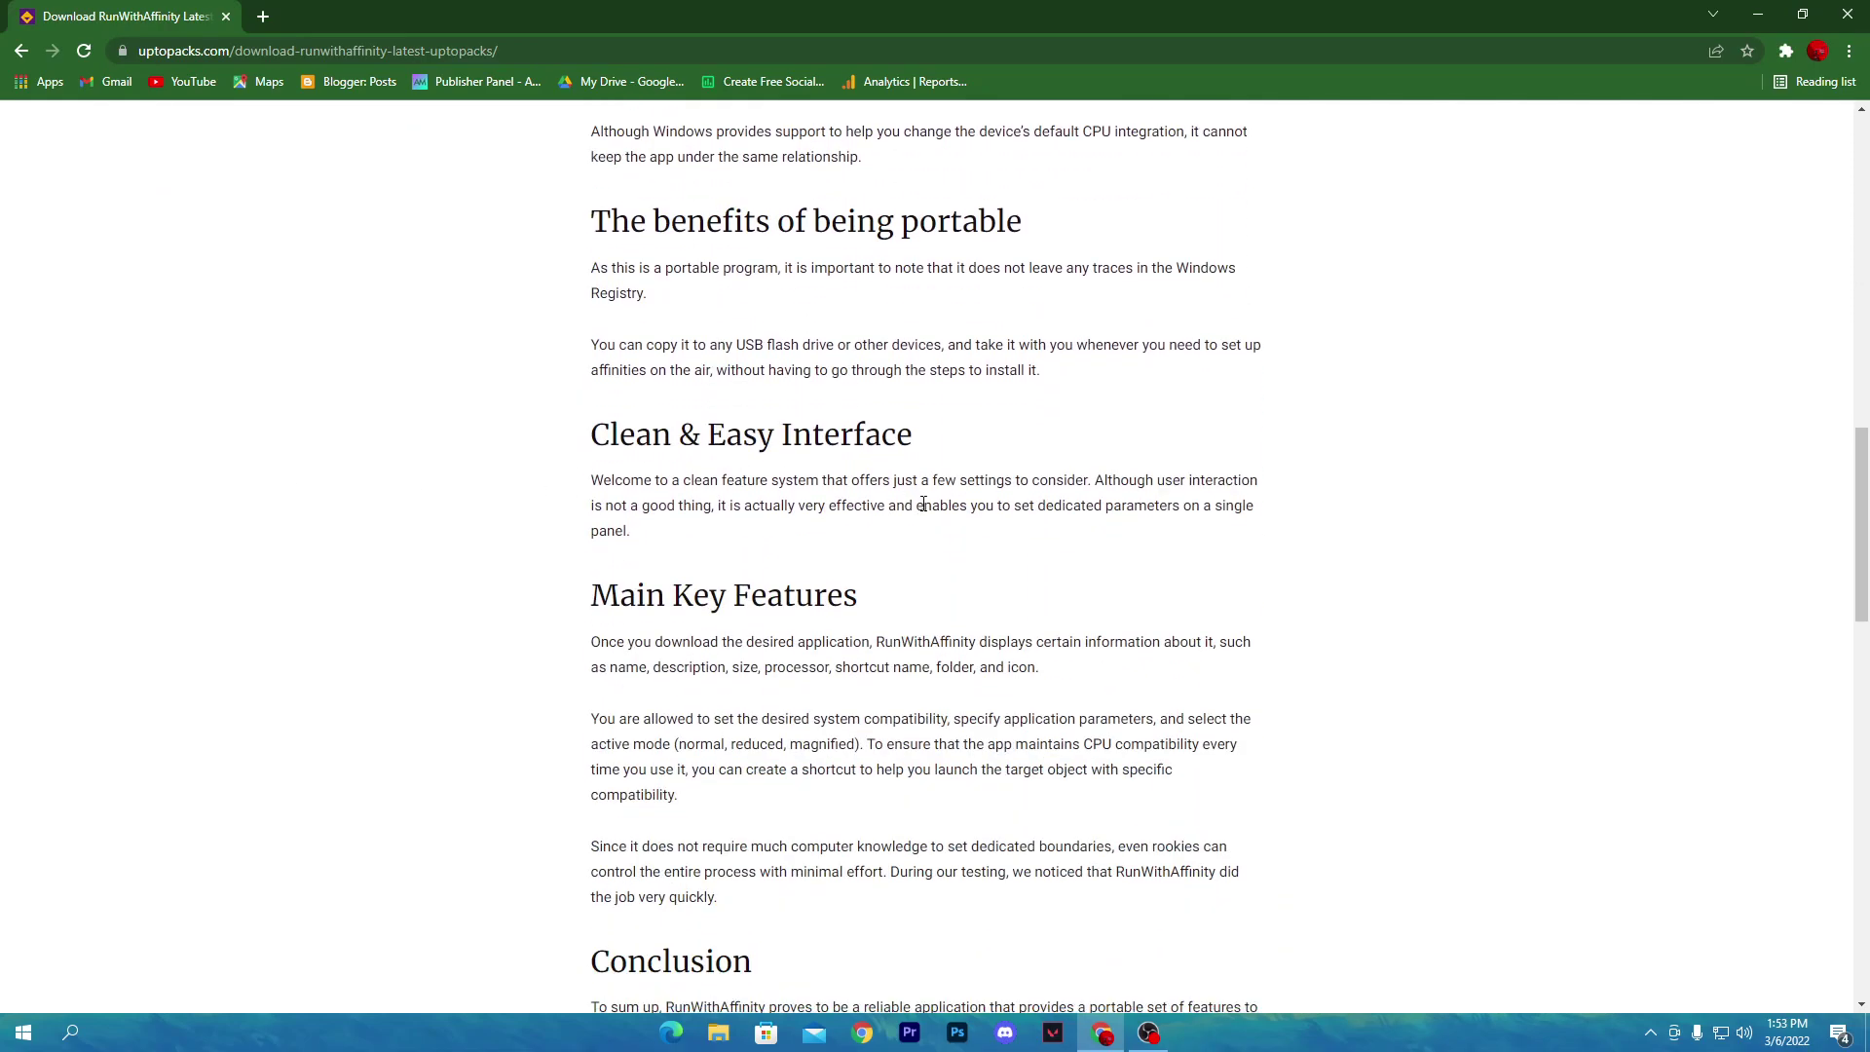
{"action": "scroll", "coordinate": [1403, 499], "scroll_direction": "down", "scroll_amount": 3}
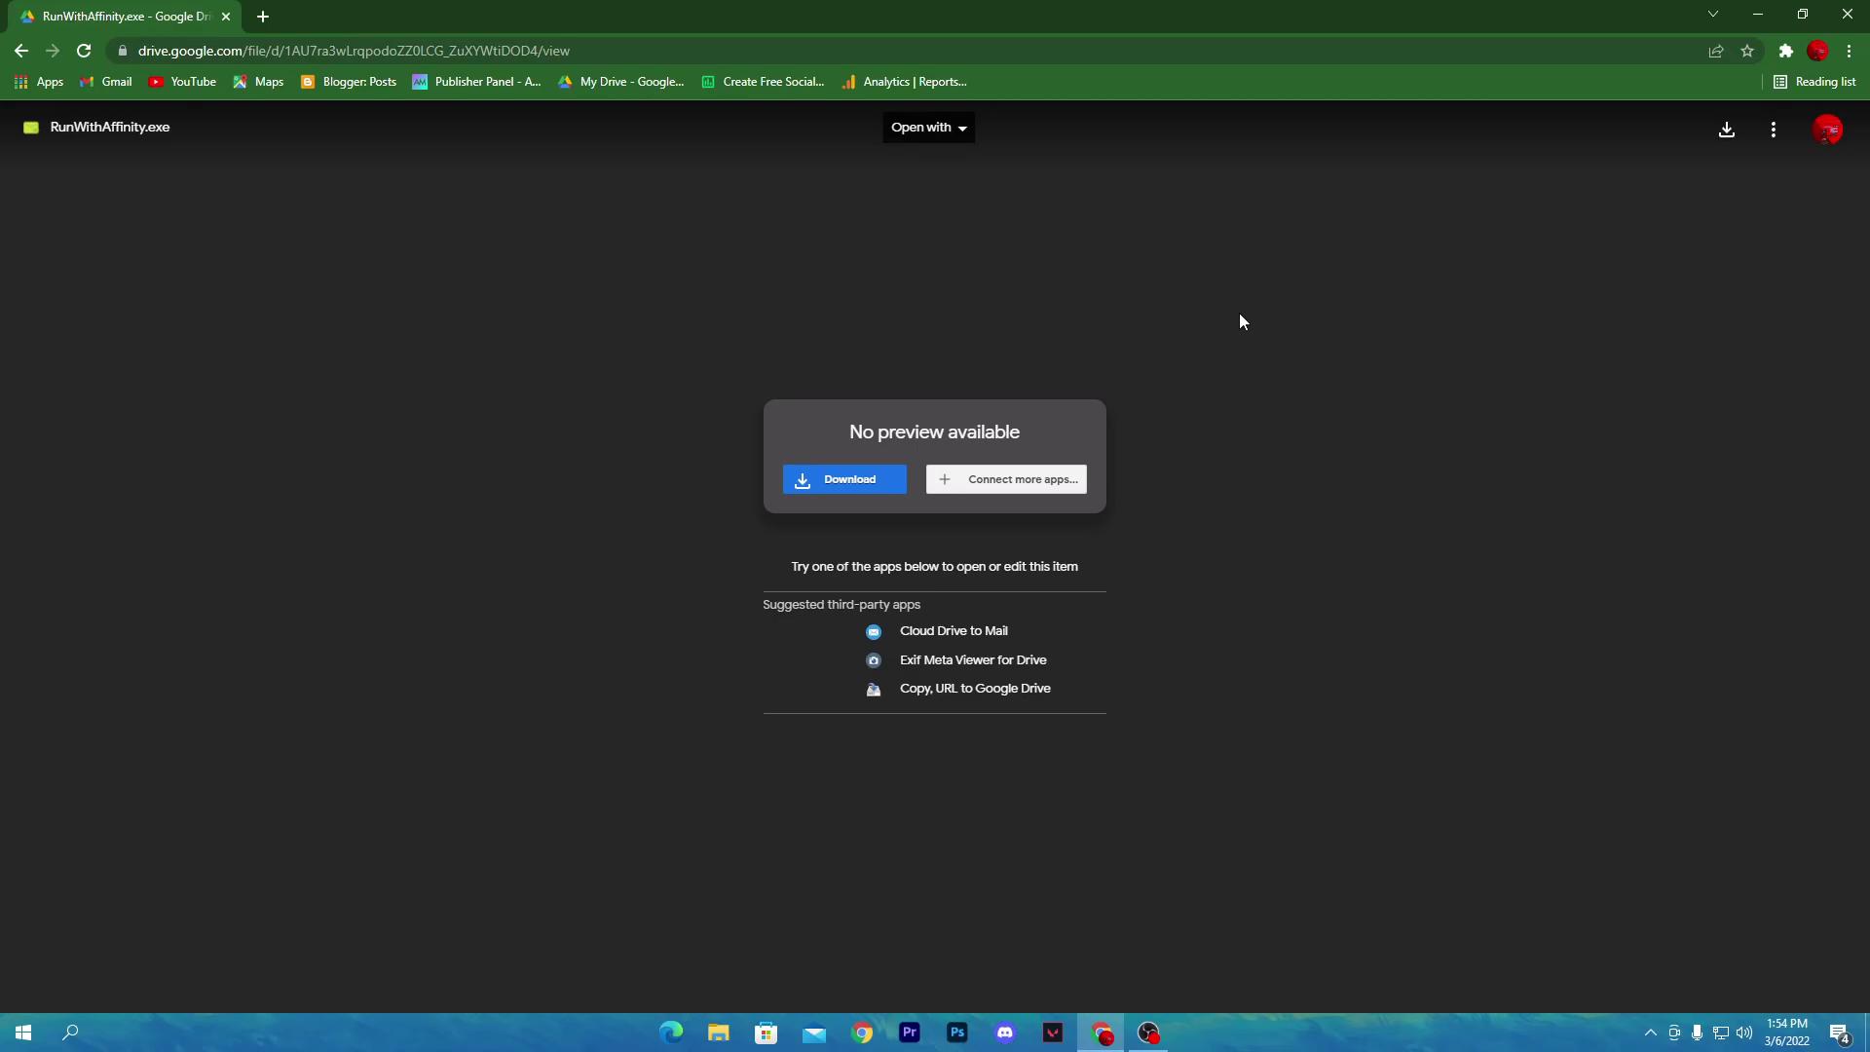
Minimize Chrome and drag the RunWithAffinity desktop icon to the centre of the desktop
{"action": "left_click", "coordinate": [1757, 14]}
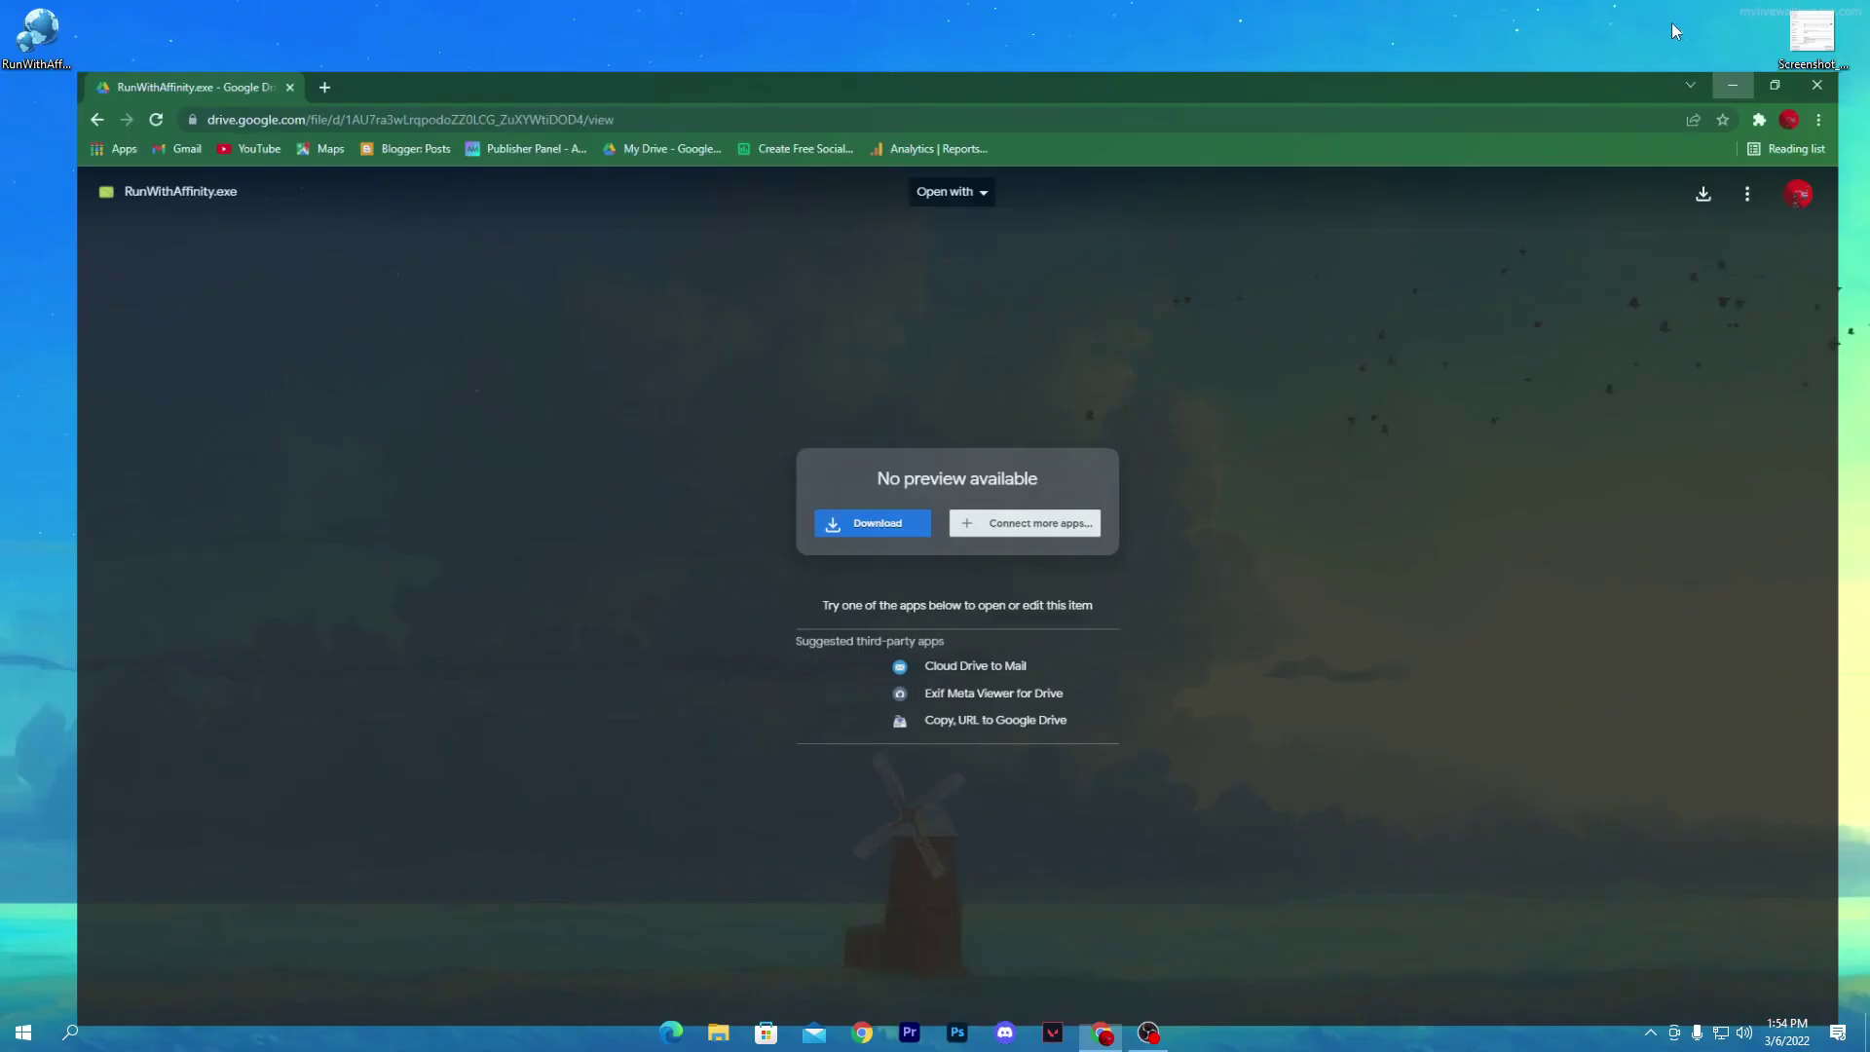
{"action": "left_click_drag", "start_coordinate": [38, 41], "coordinate": [925, 241]}
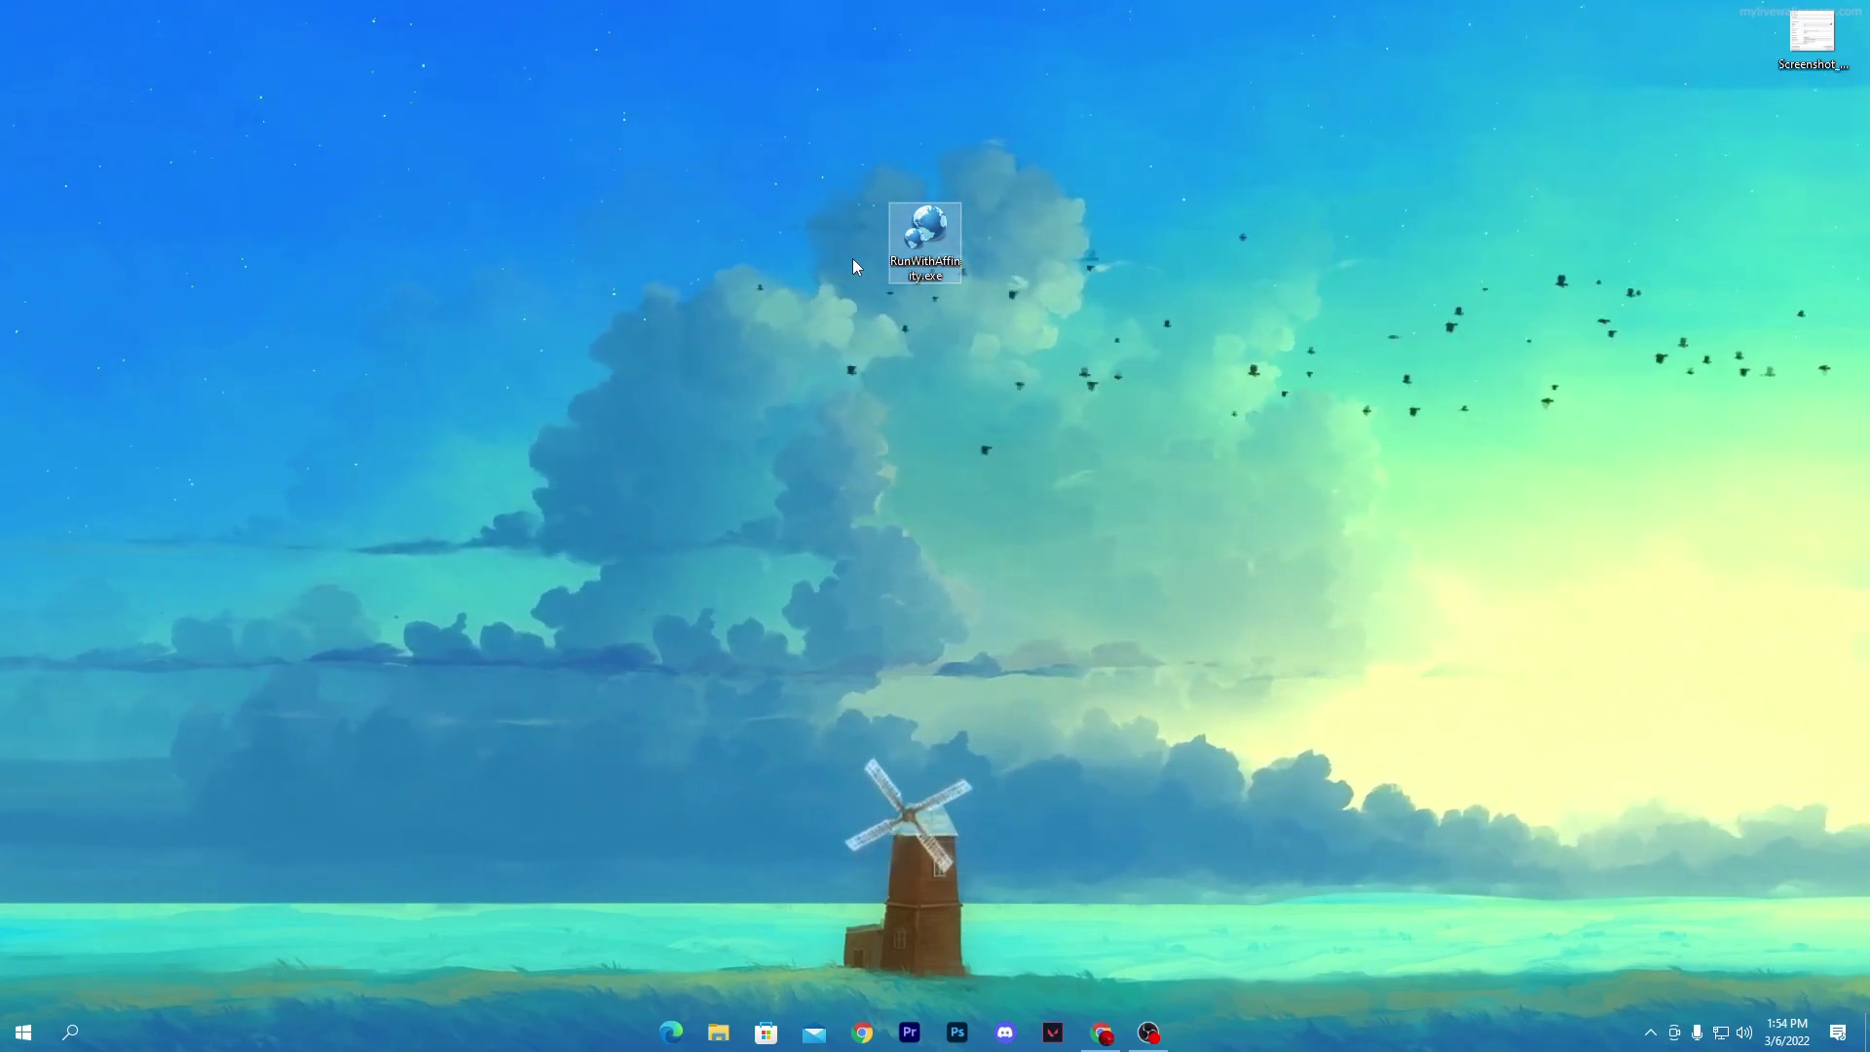
Launch RunWithAffinity, move its window aside and open the Select program browse dialog
{"action": "double_click", "coordinate": [945, 225]}
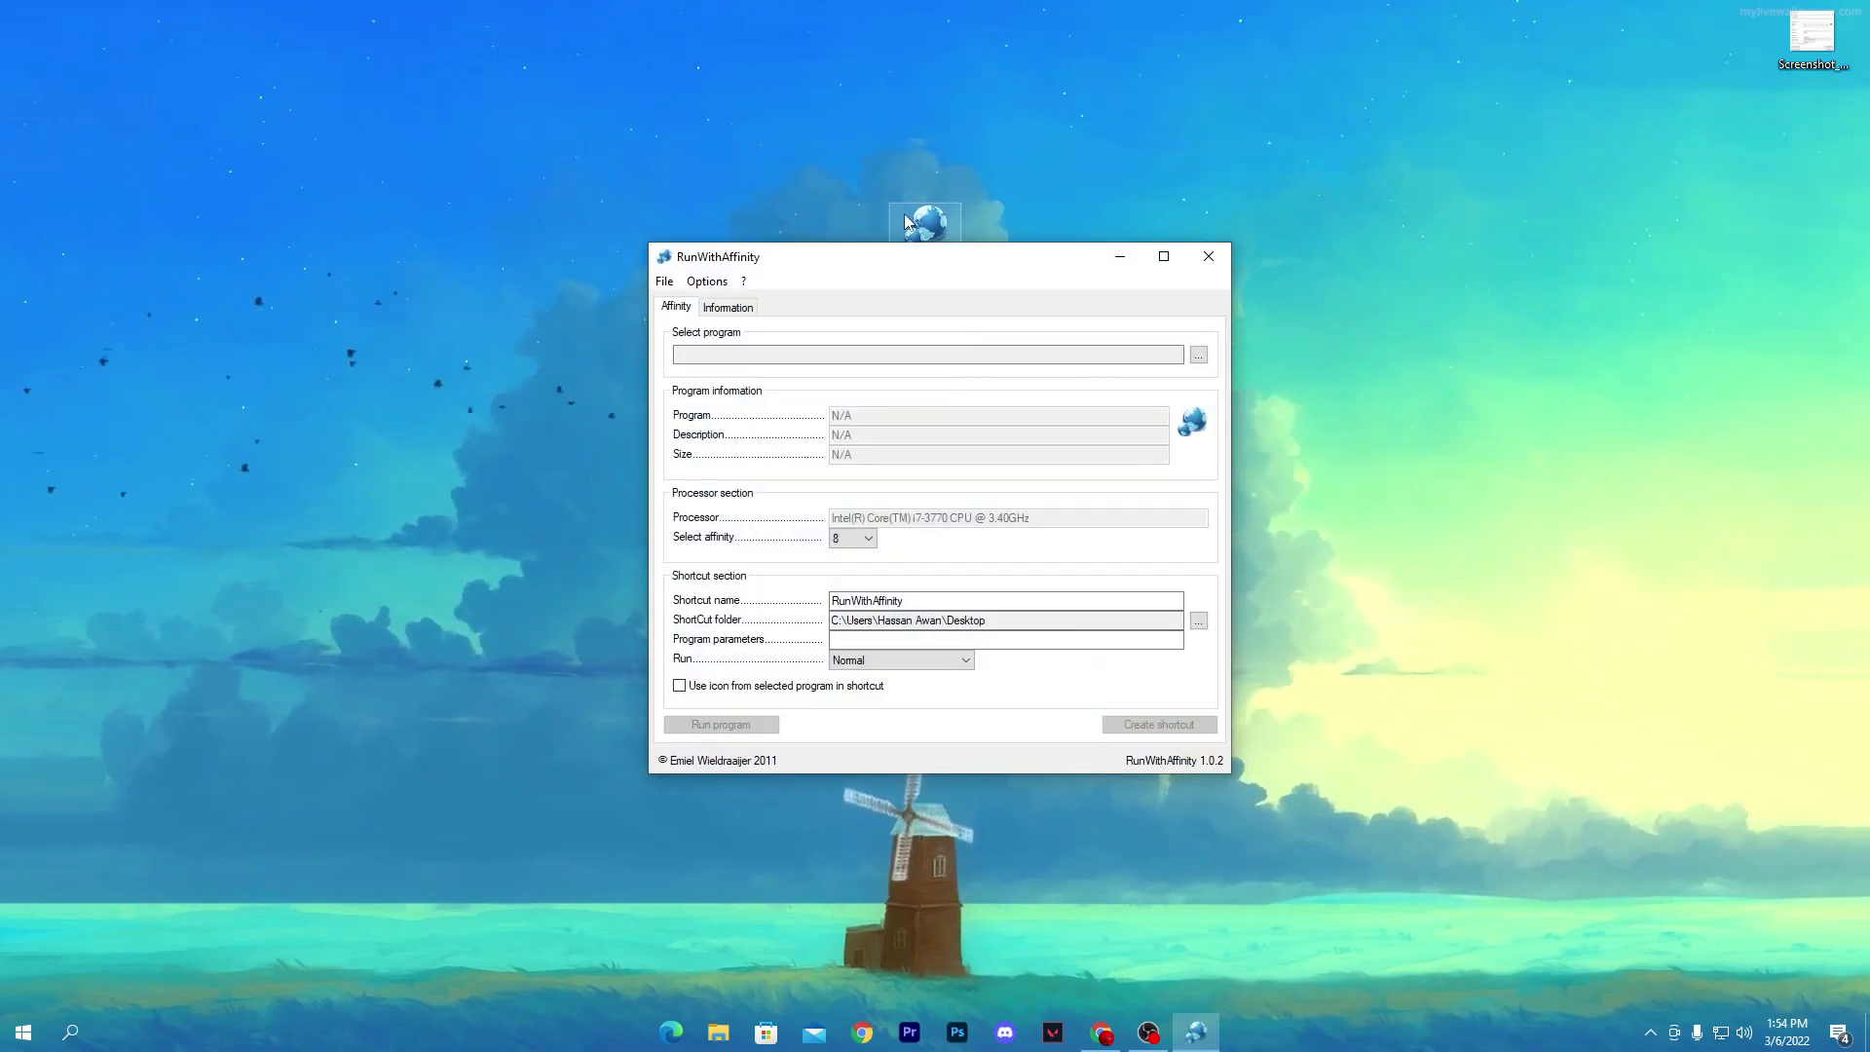
{"action": "left_click_drag", "start_coordinate": [736, 263], "coordinate": [269, 154]}
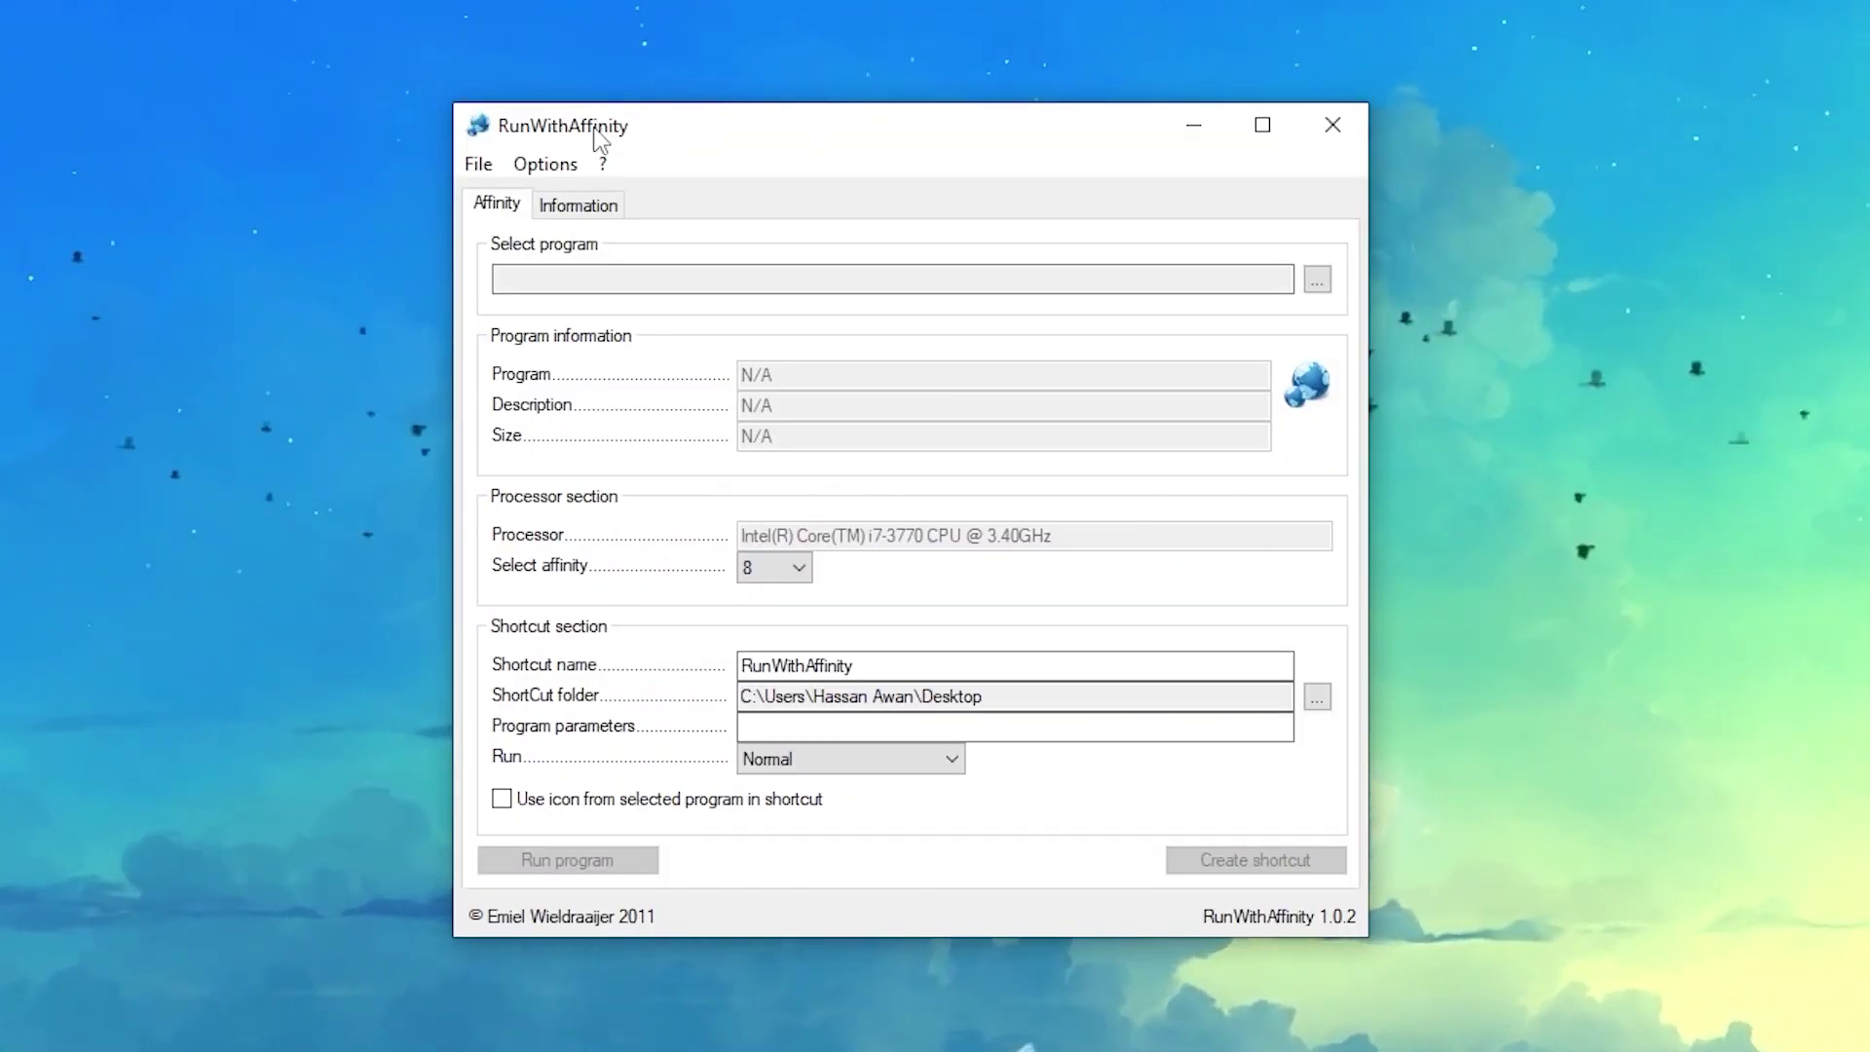
{"action": "left_click", "coordinate": [536, 275]}
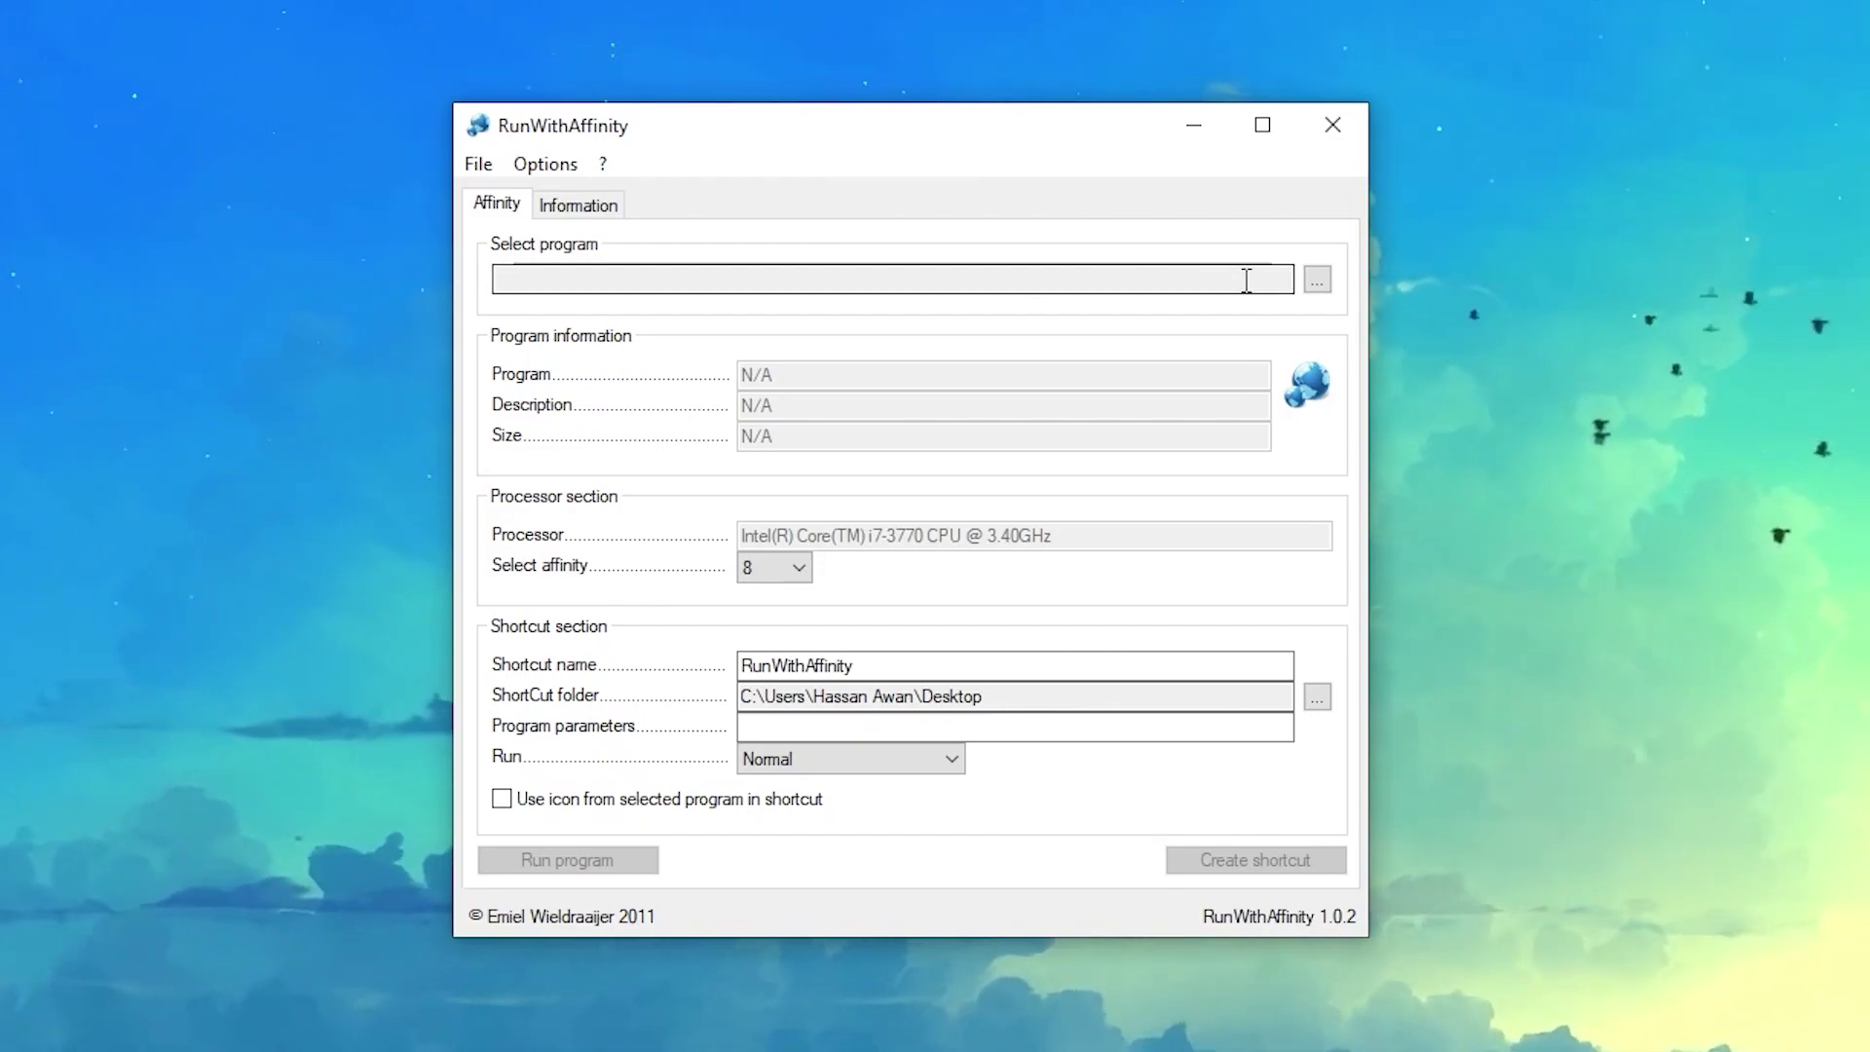
{"action": "left_click", "coordinate": [1318, 279]}
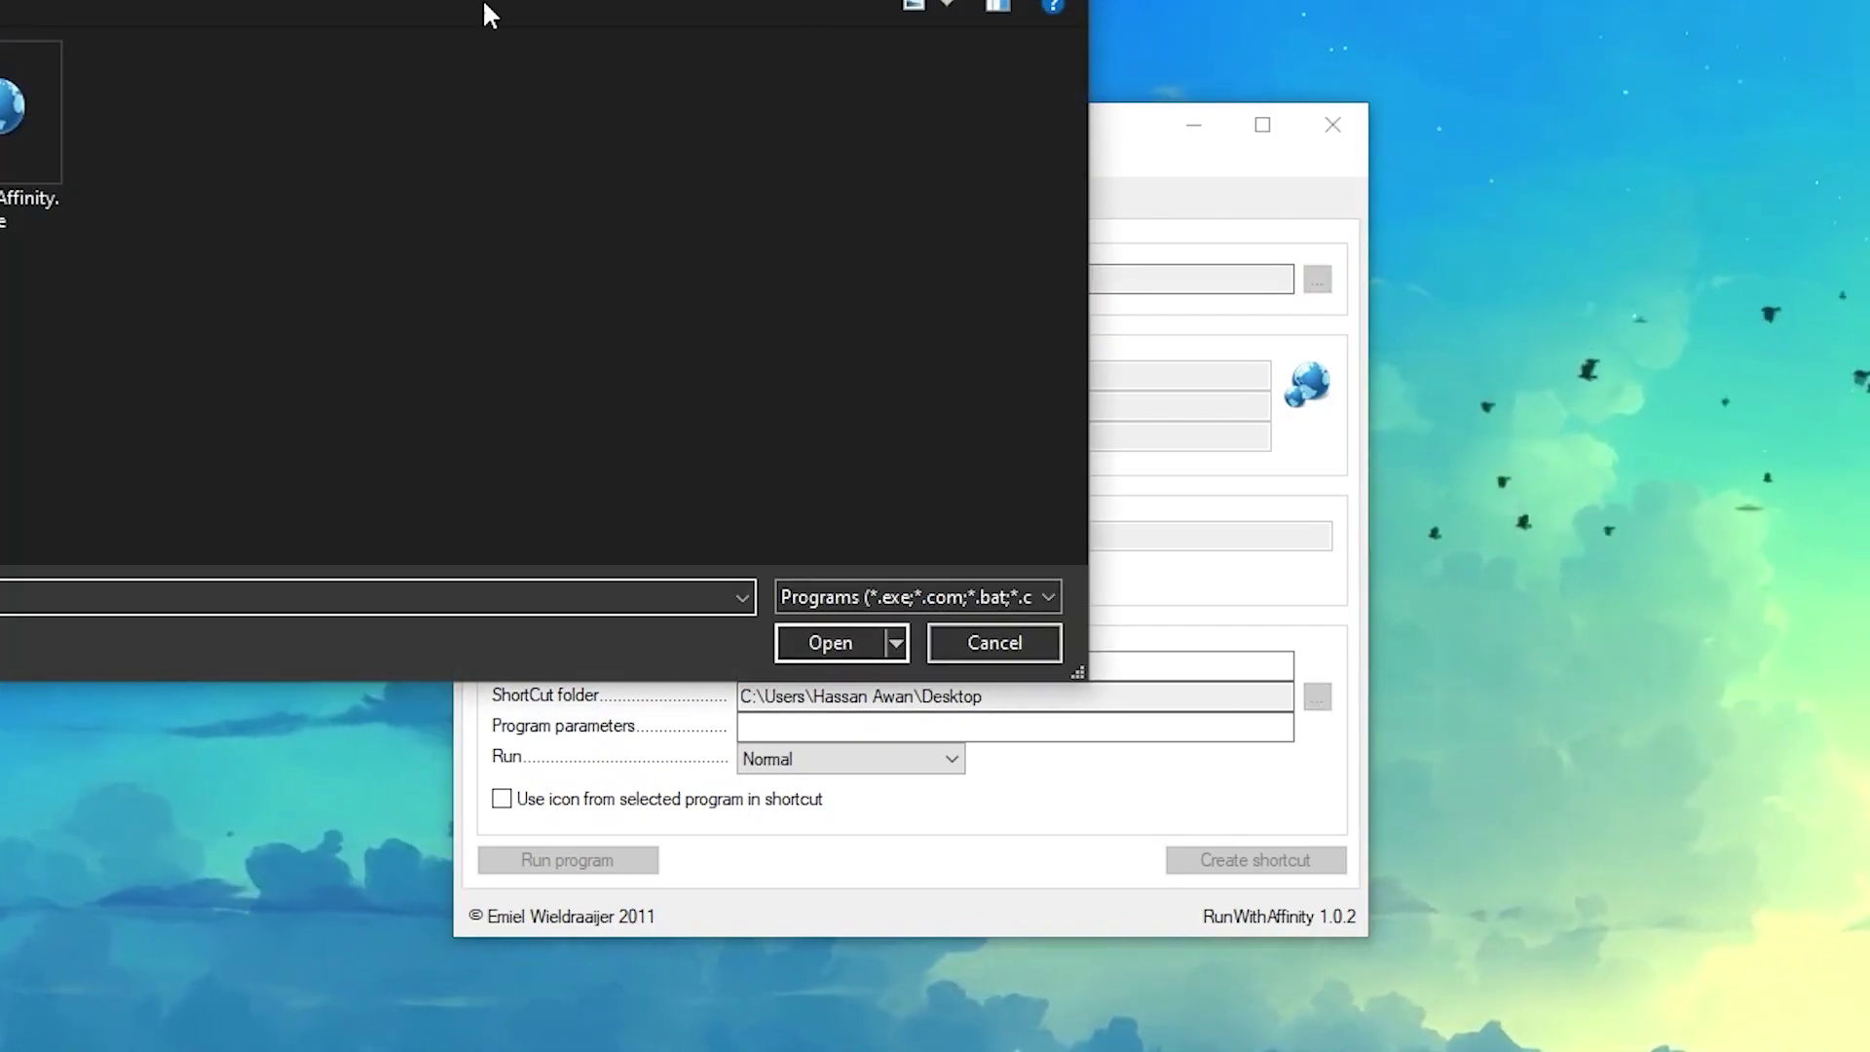
Browse from This PC to C:\Program Files\Epic Games\Fortnite in the file dialog
{"action": "left_click_drag", "start_coordinate": [898, 5], "coordinate": [1124, 49]}
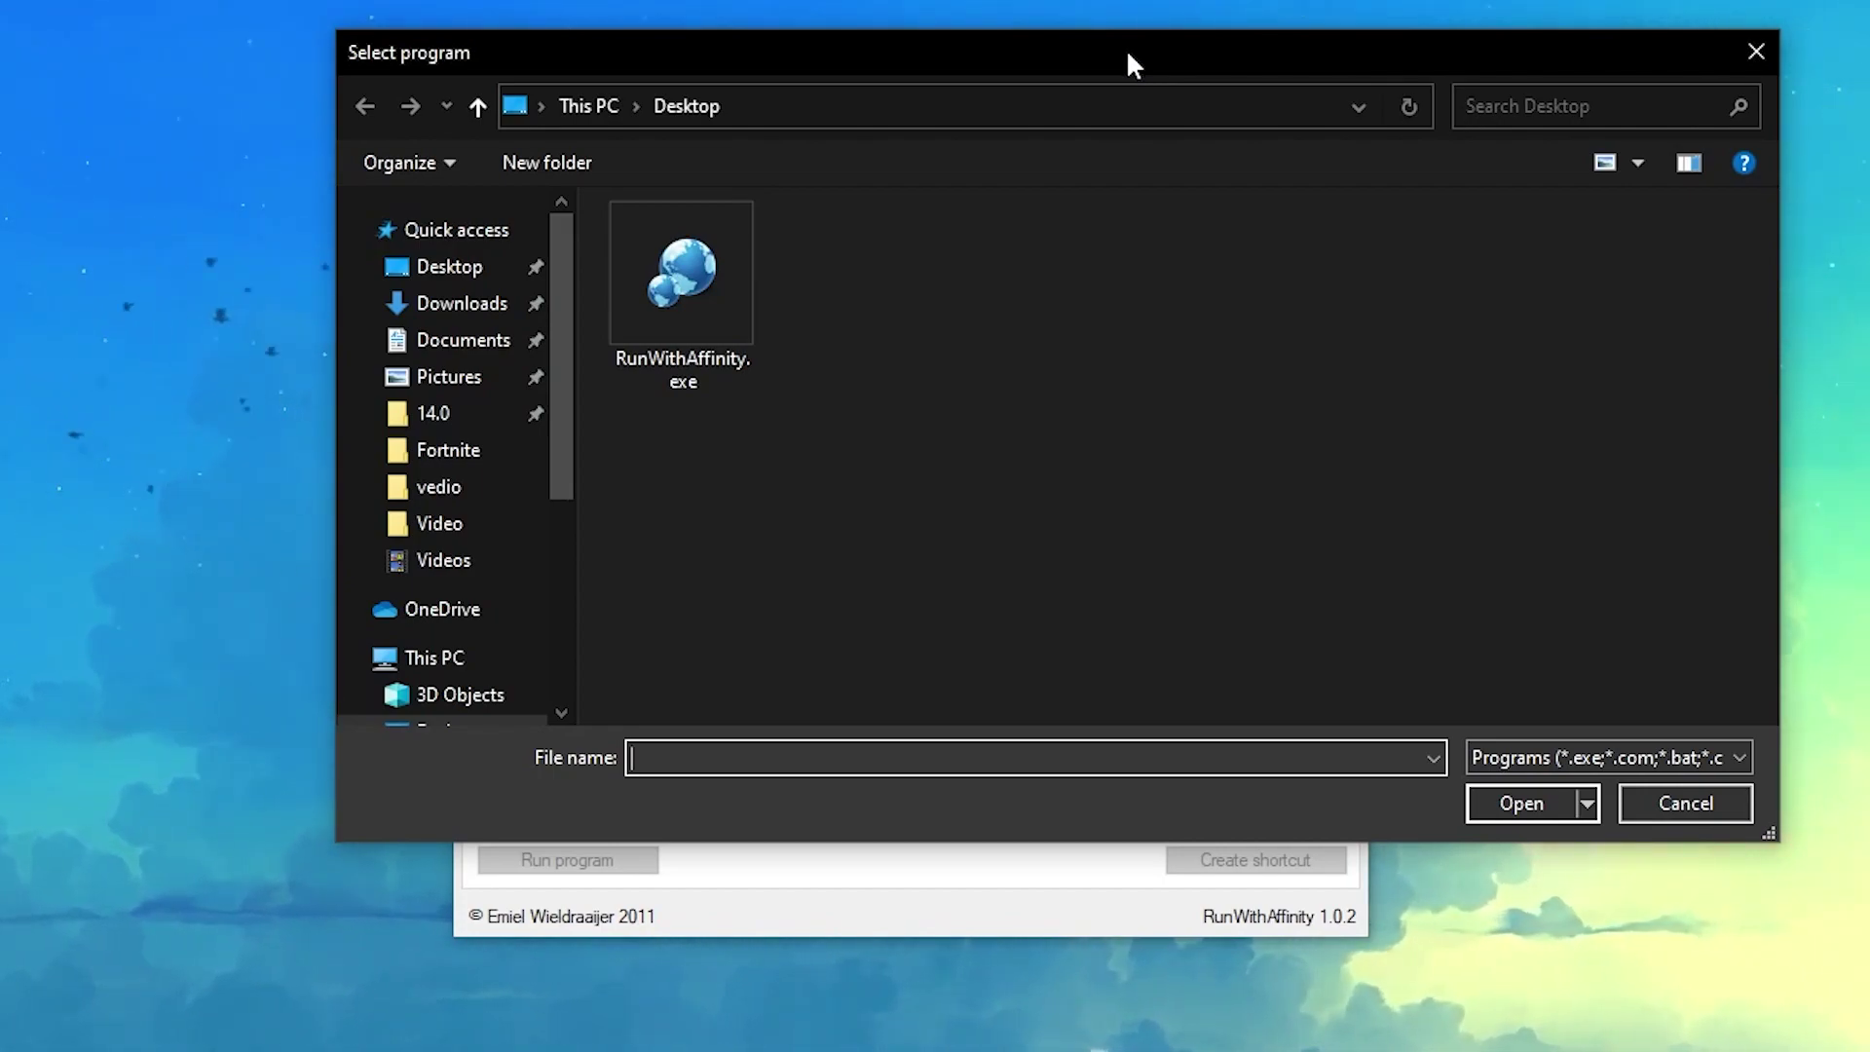
{"action": "scroll", "coordinate": [545, 340], "scroll_direction": "down", "scroll_amount": 2}
{"action": "left_click", "coordinate": [434, 560]}
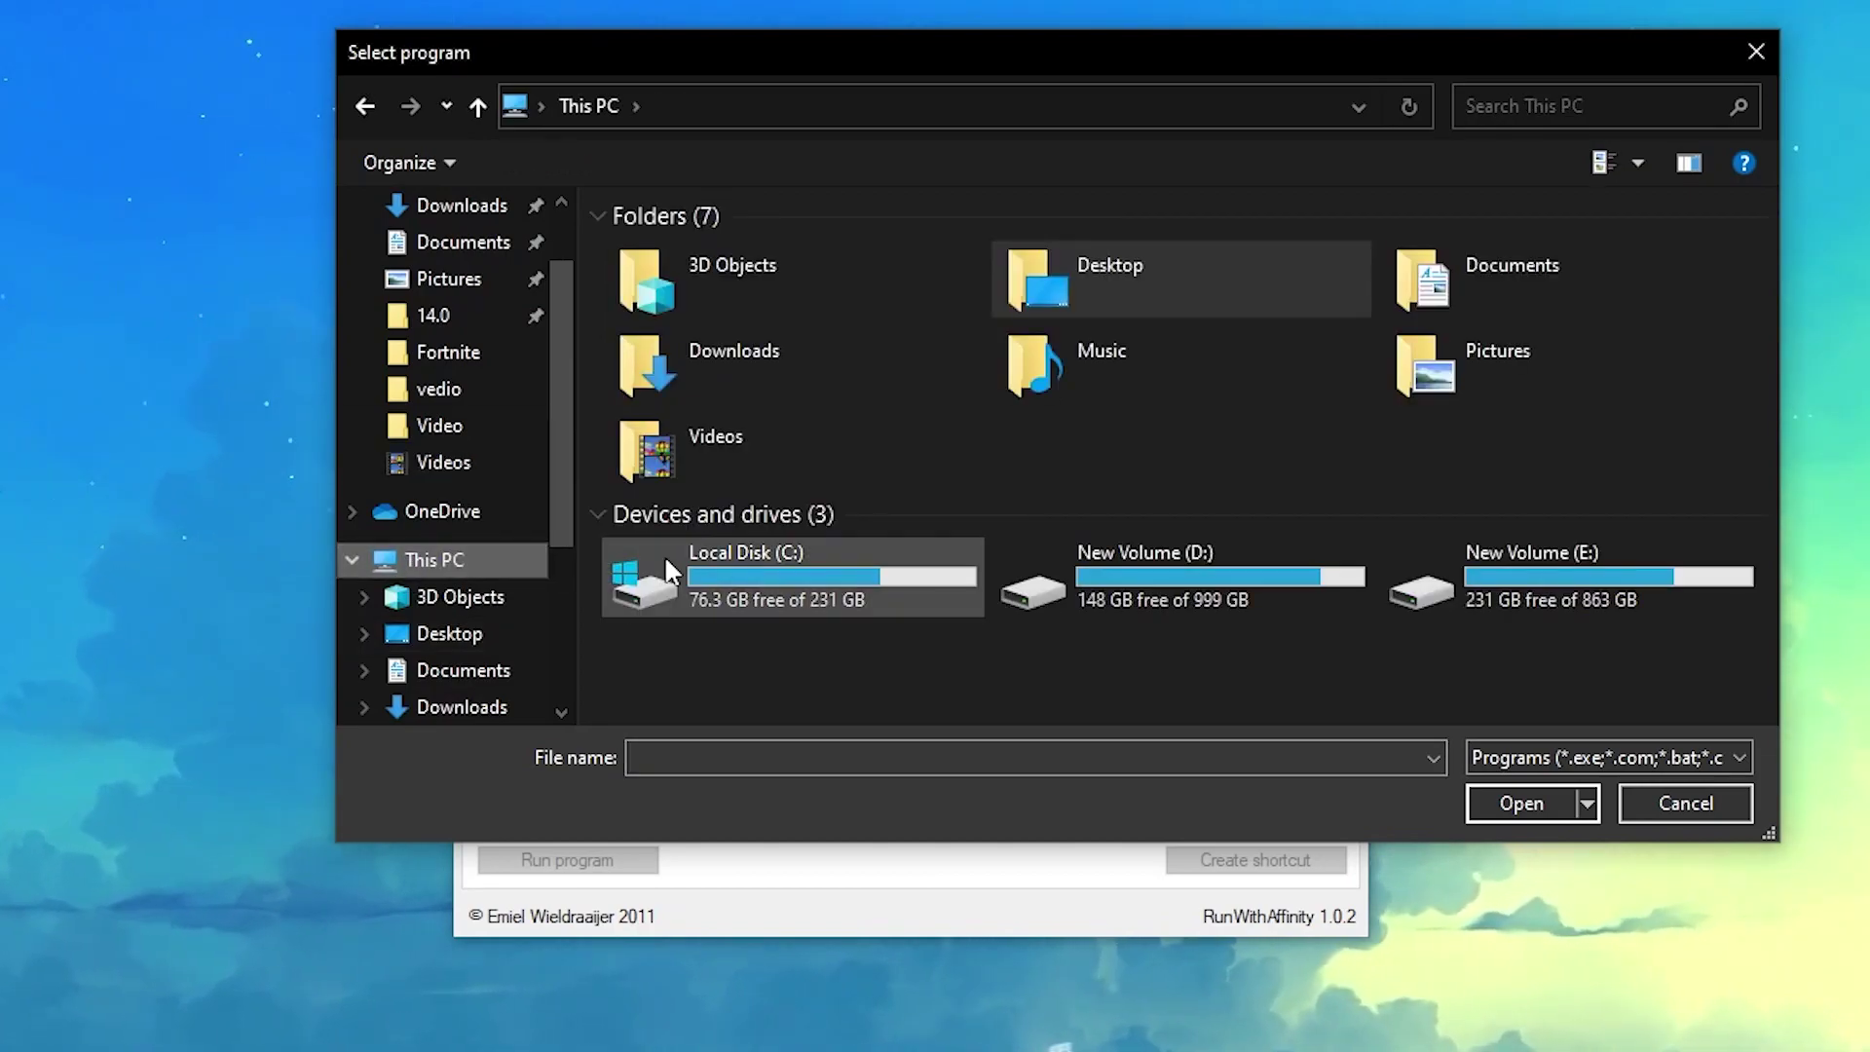
{"action": "double_click", "coordinate": [778, 558]}
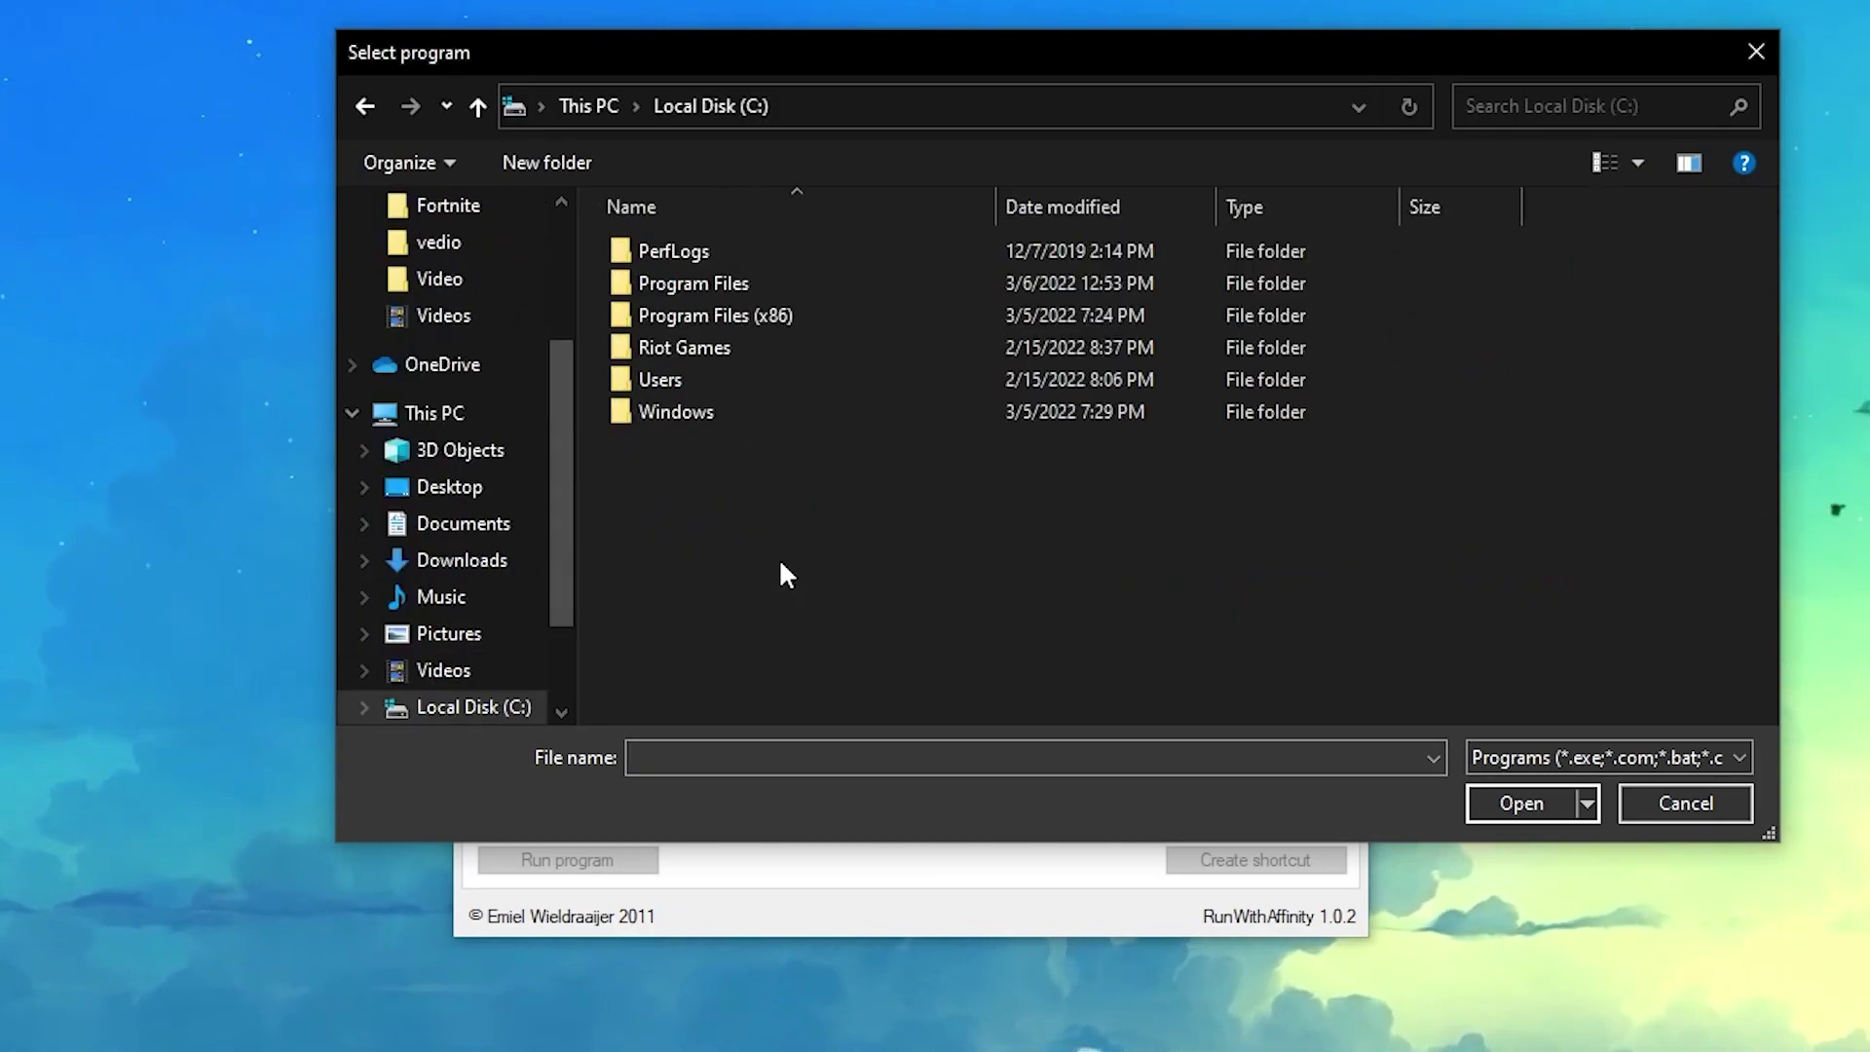
{"action": "double_click", "coordinate": [690, 260]}
{"action": "double_click", "coordinate": [704, 314]}
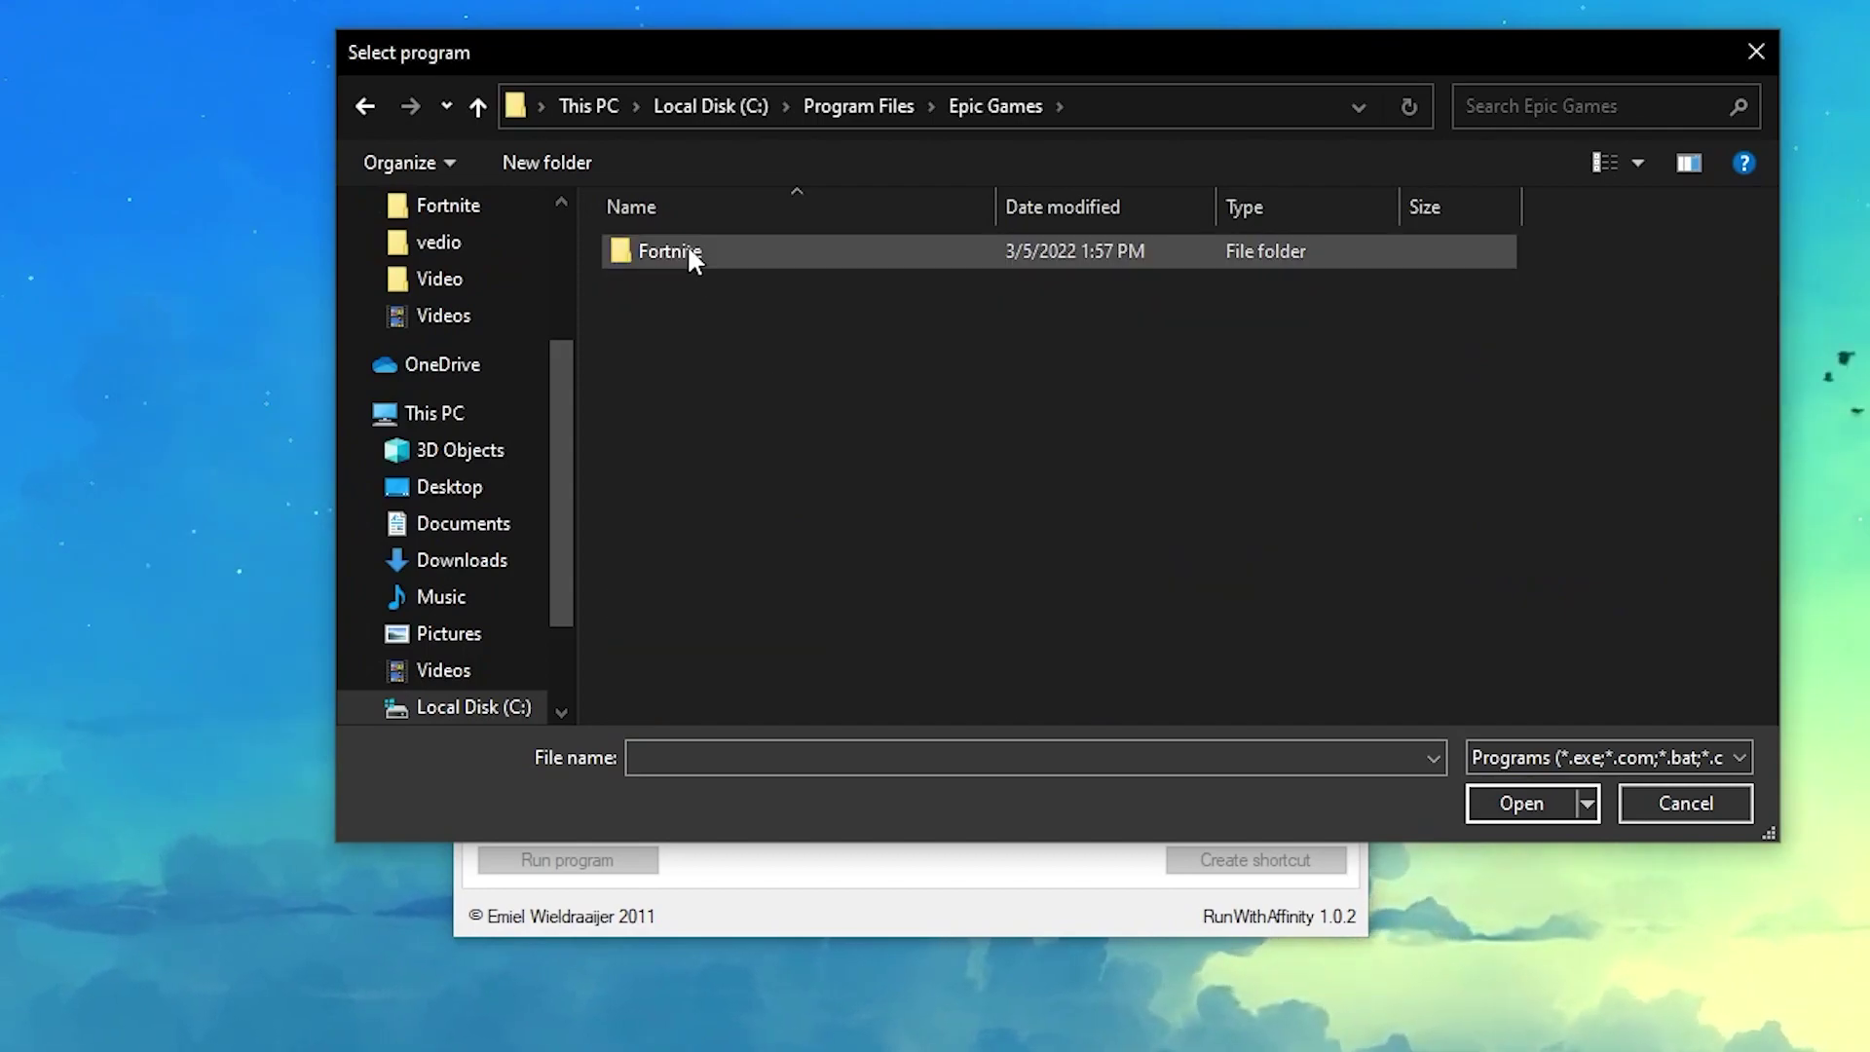
{"action": "double_click", "coordinate": [687, 250]}
Open FortniteGame\Binaries\Win64 and choose FortniteClient-Win64-Shipping.exe as the program
{"action": "double_click", "coordinate": [714, 346]}
{"action": "double_click", "coordinate": [705, 251]}
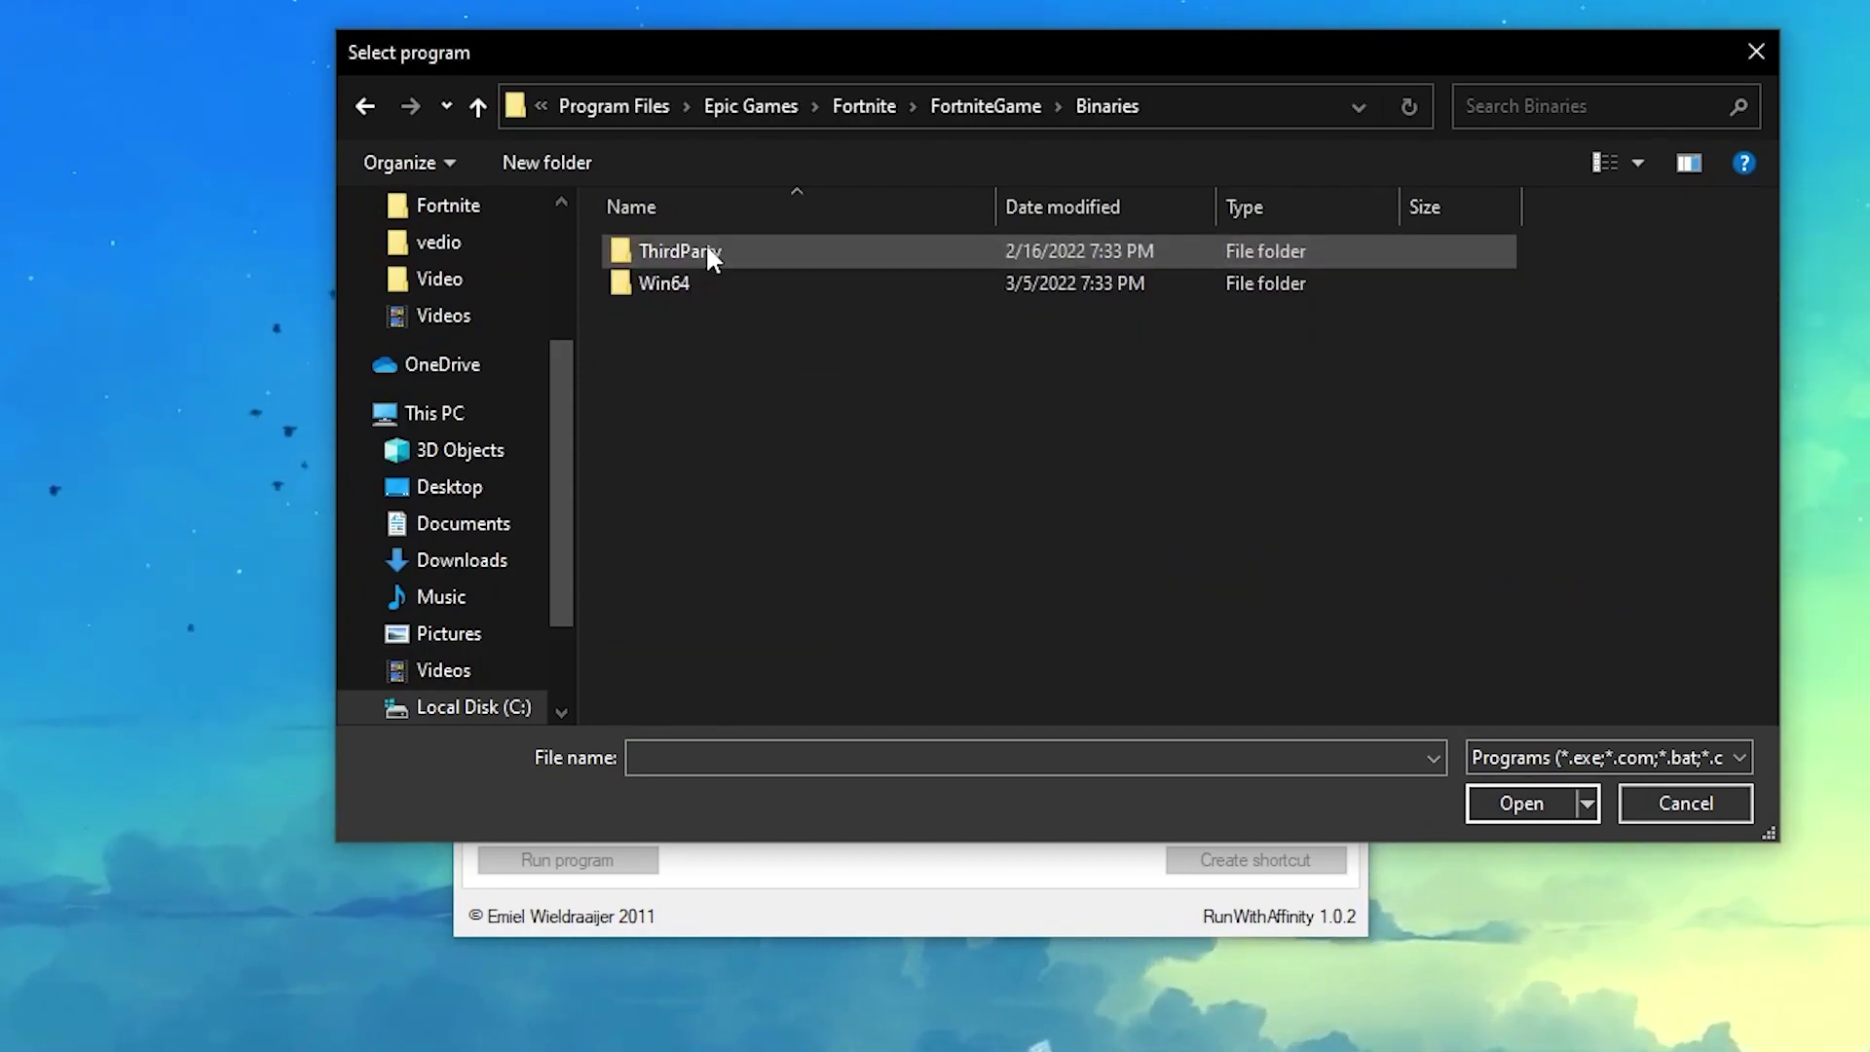
{"action": "left_click", "coordinate": [720, 277]}
{"action": "double_click", "coordinate": [719, 278]}
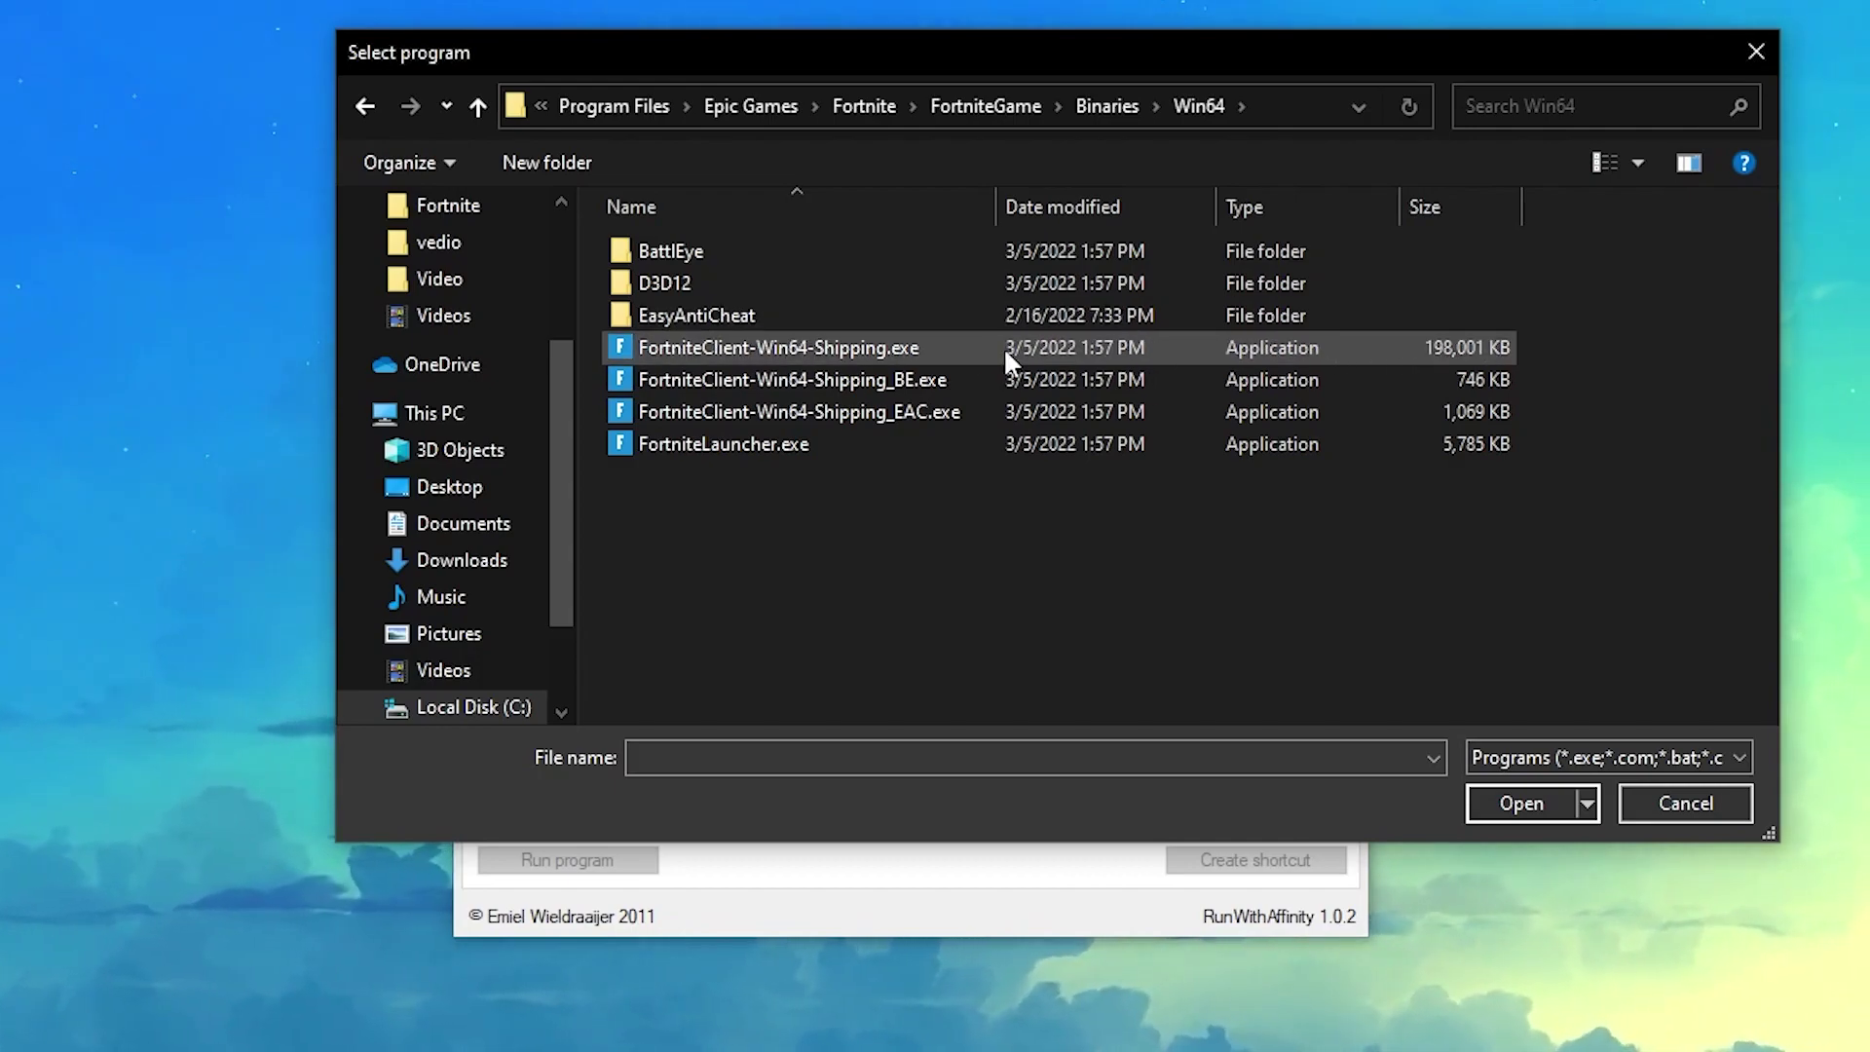
{"action": "left_click", "coordinate": [797, 347]}
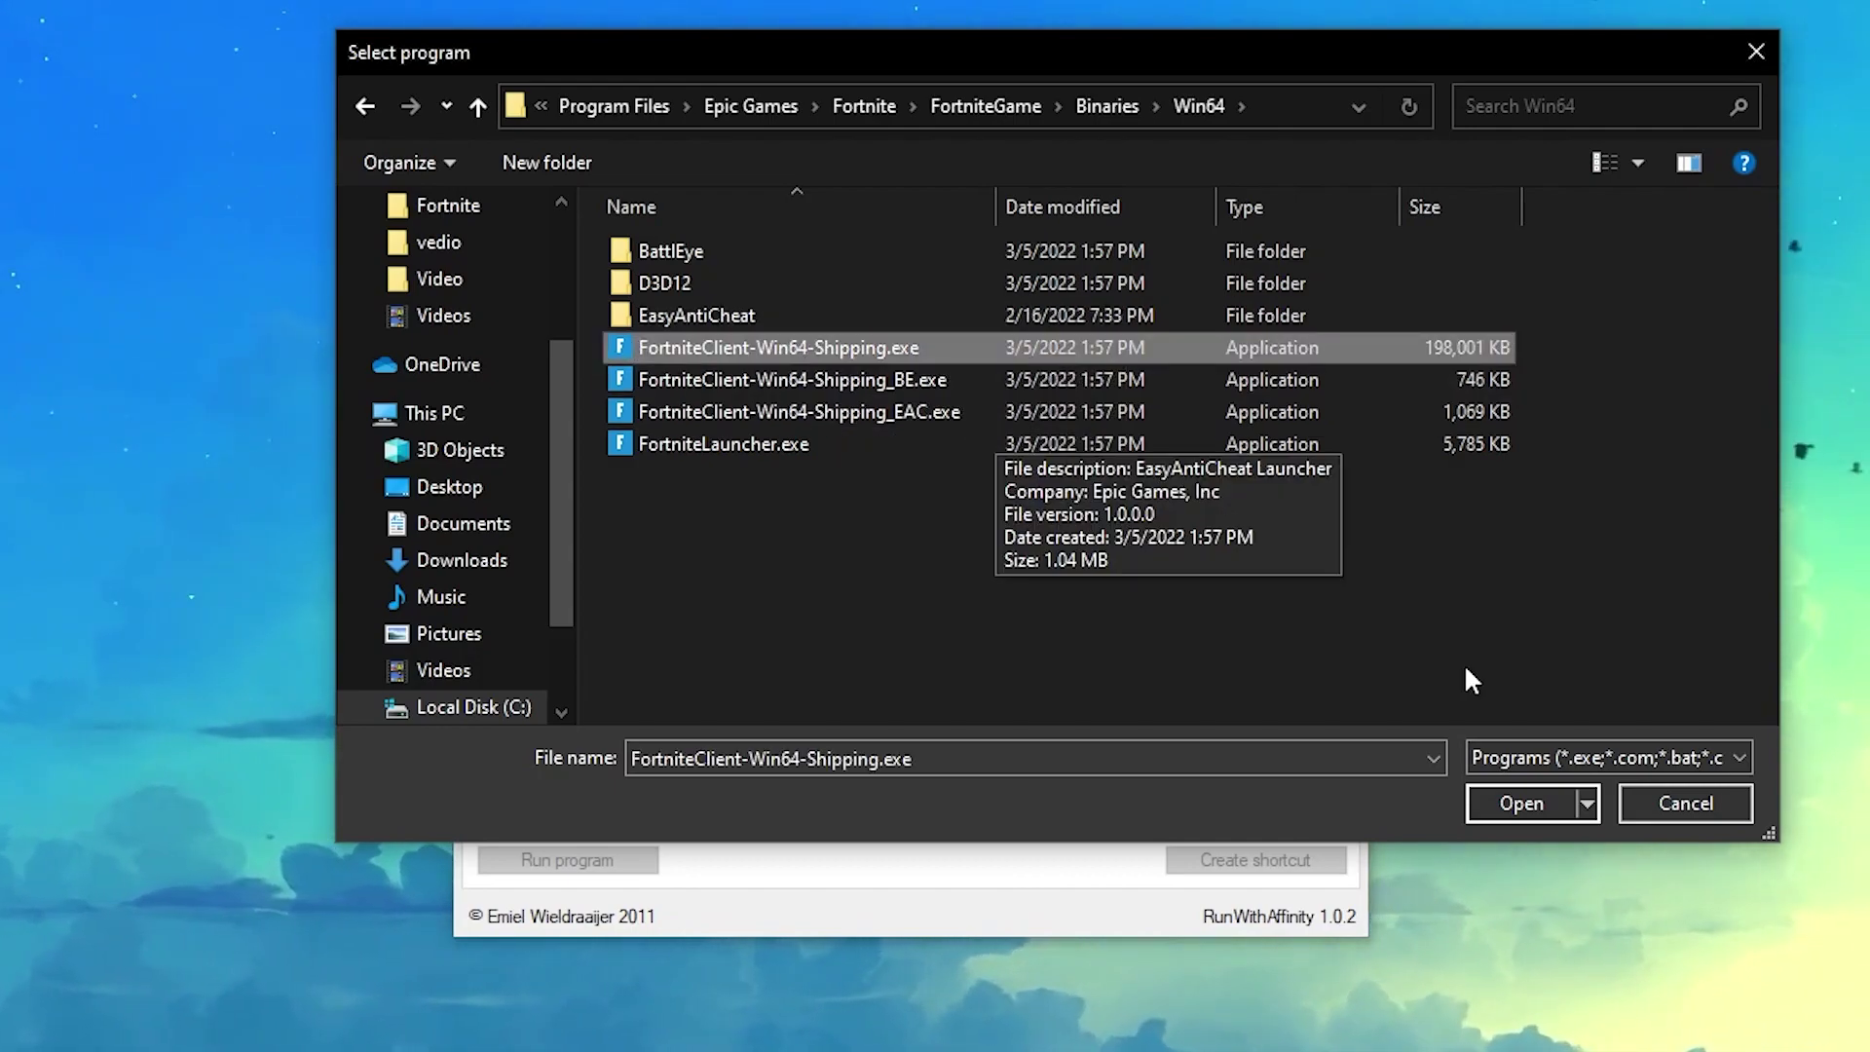
{"action": "left_click", "coordinate": [1521, 803]}
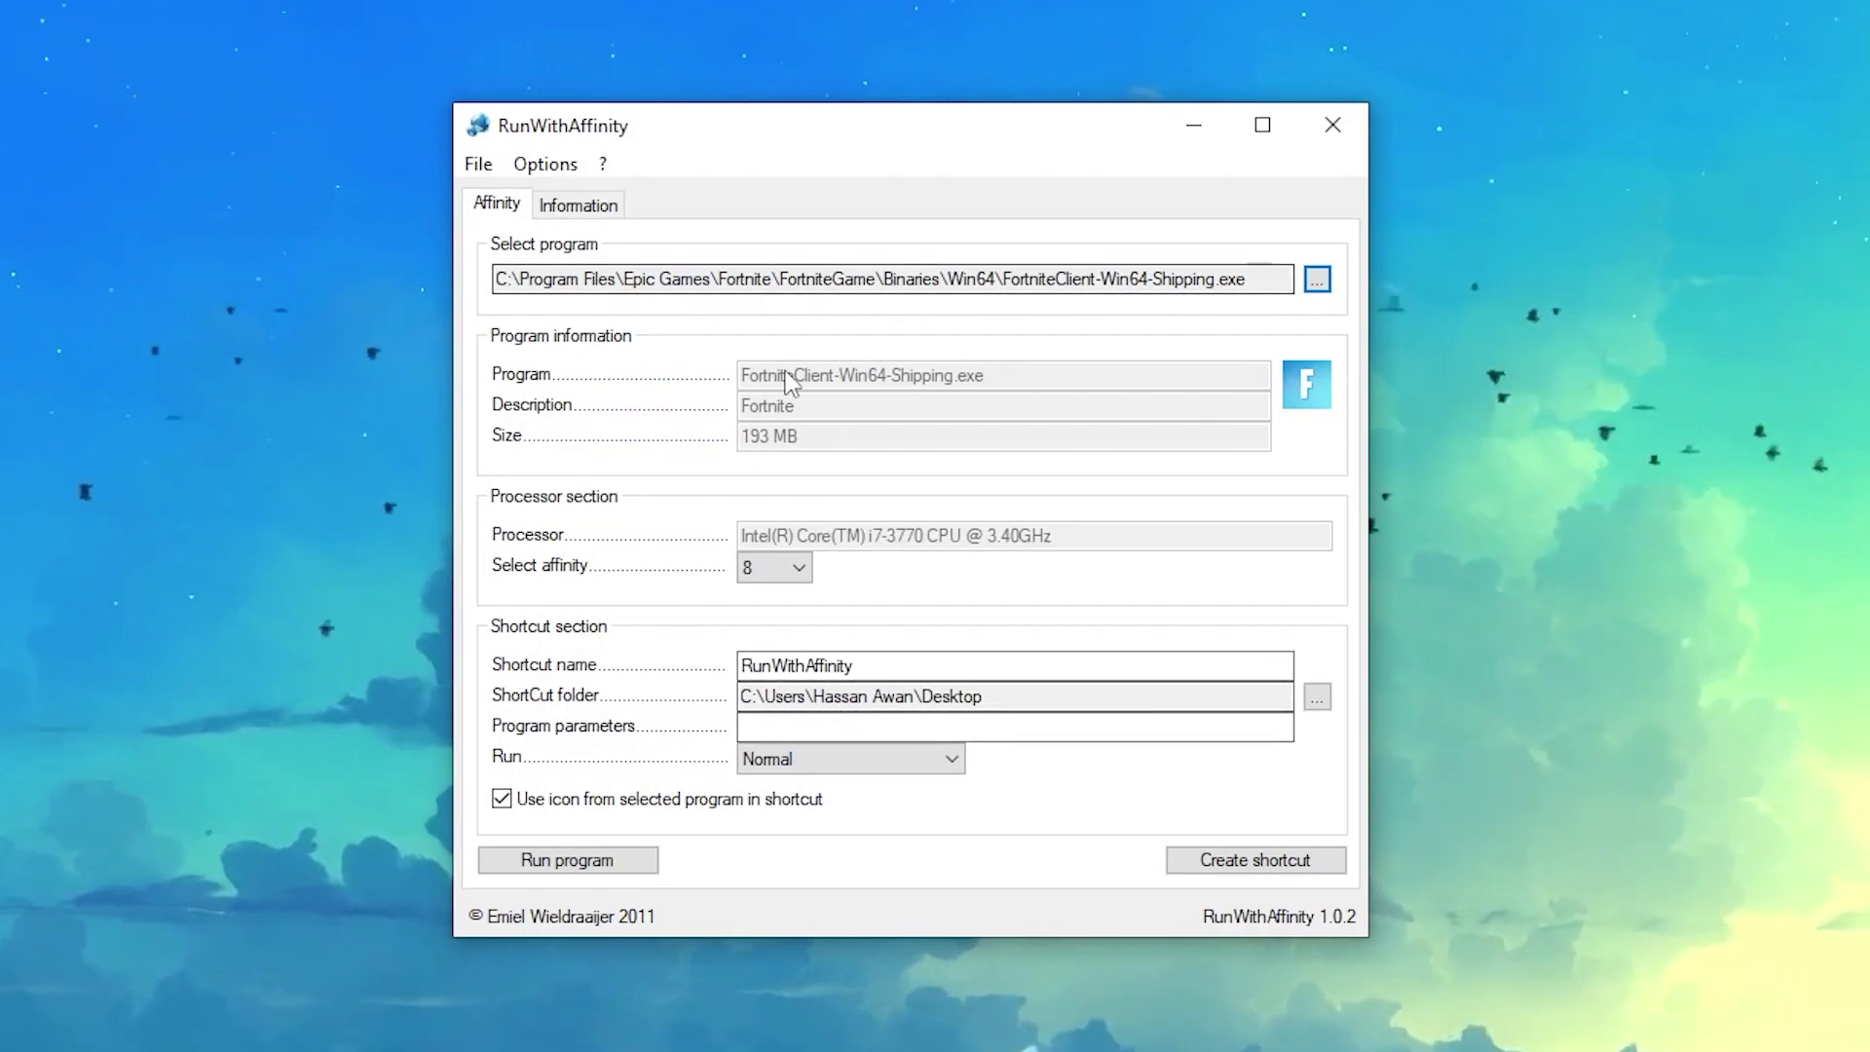
Set the affinity to 7 cores and the Run mode to Maximized
{"action": "left_click", "coordinate": [775, 568]}
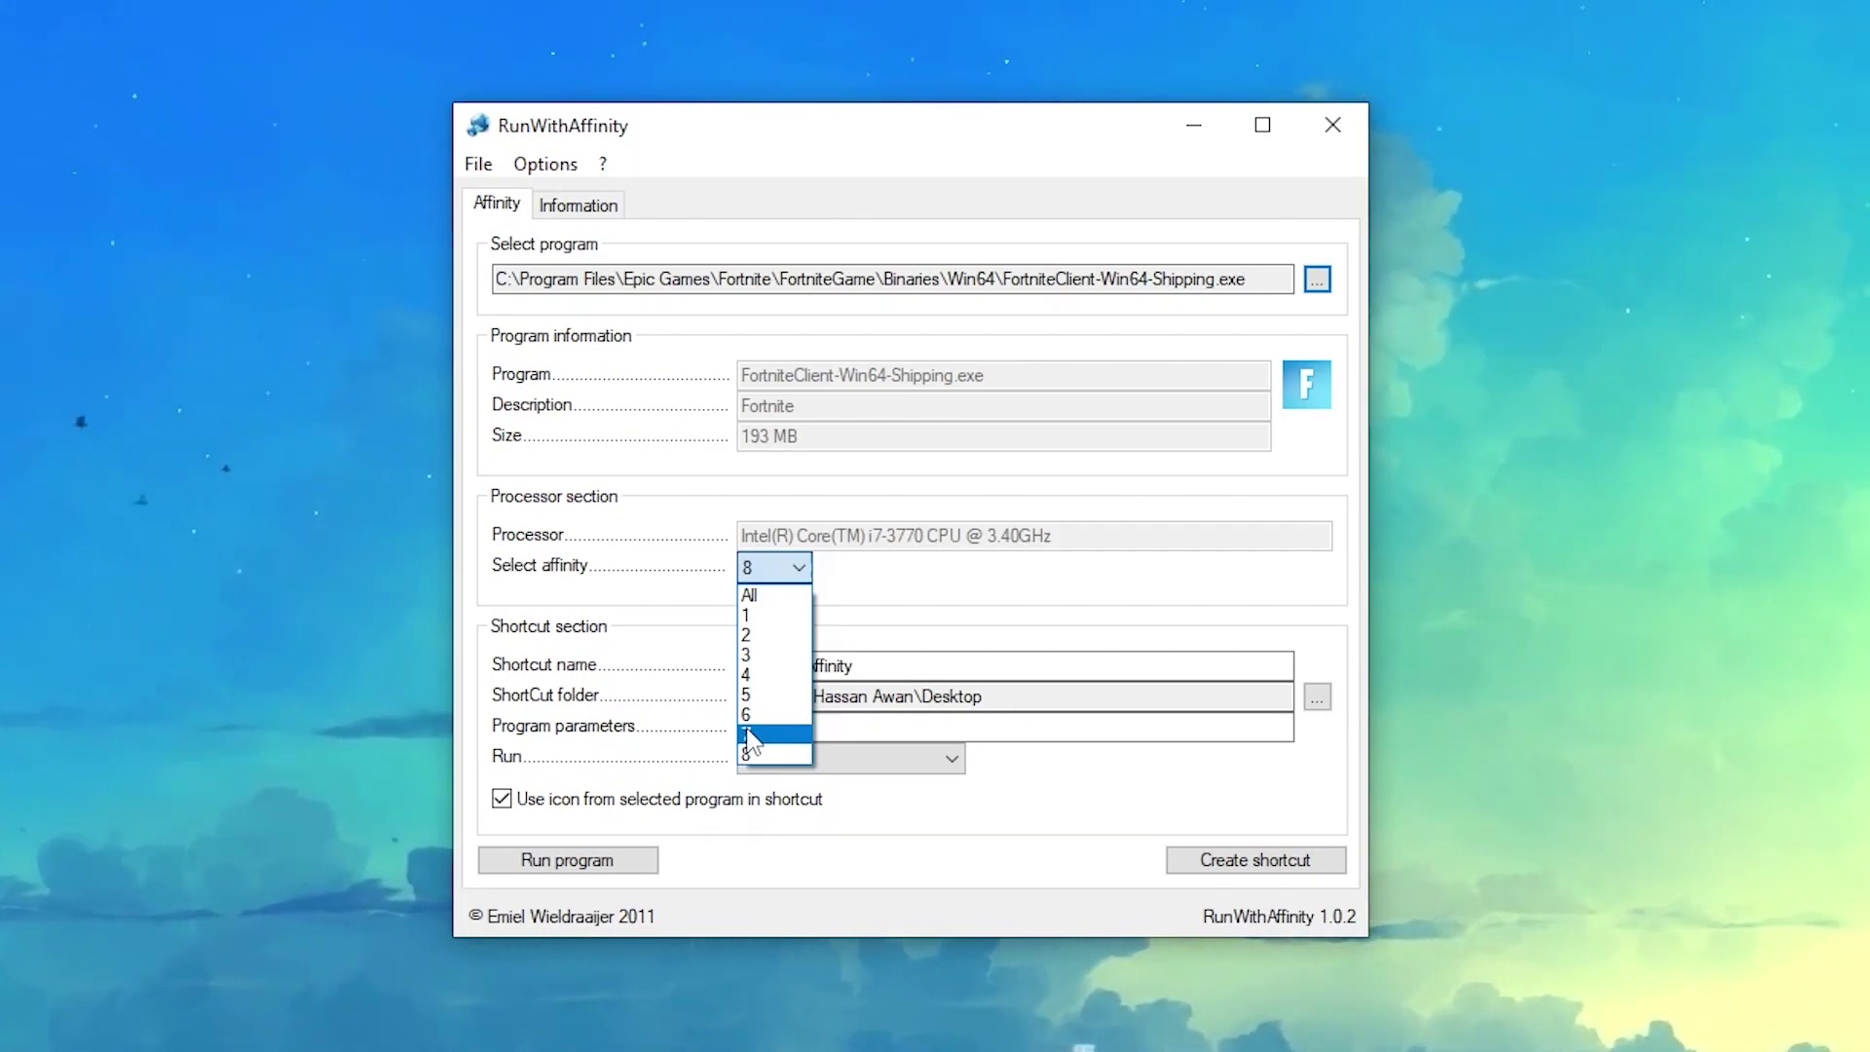
{"action": "left_click", "coordinate": [751, 736]}
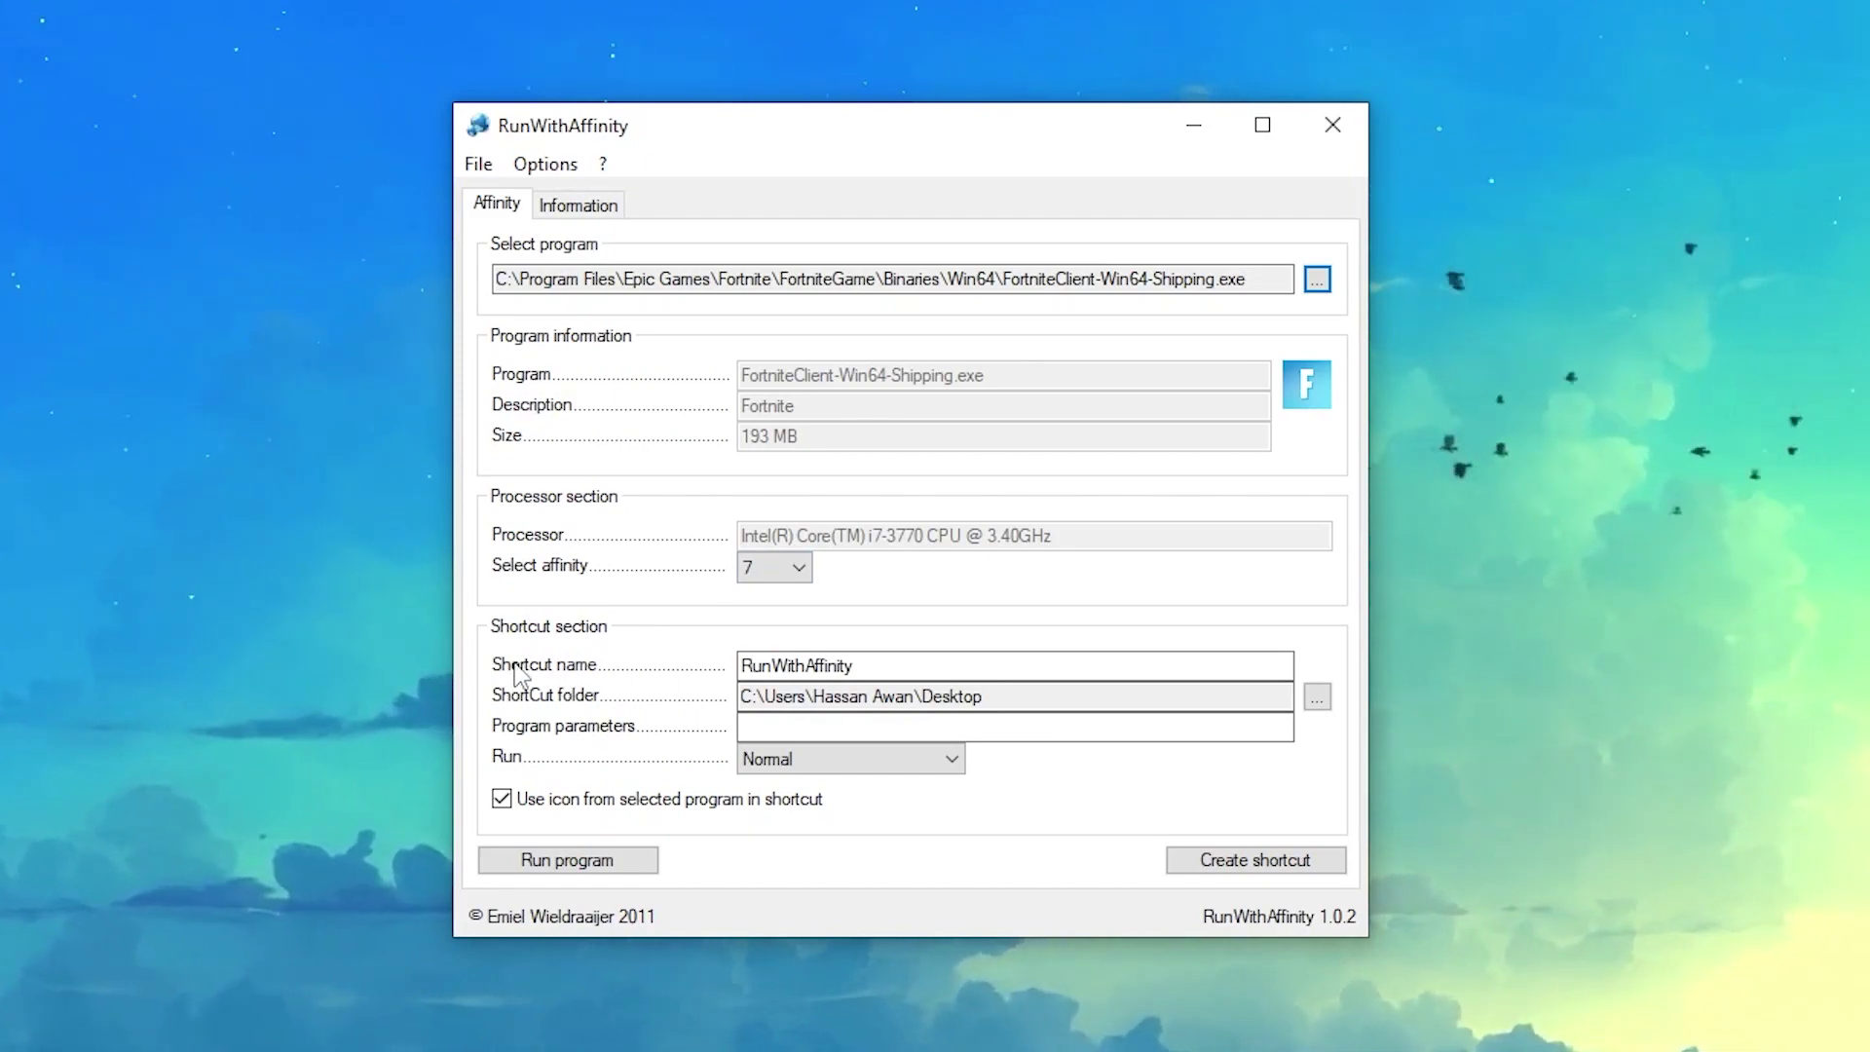
{"action": "double_click", "coordinate": [797, 667]}
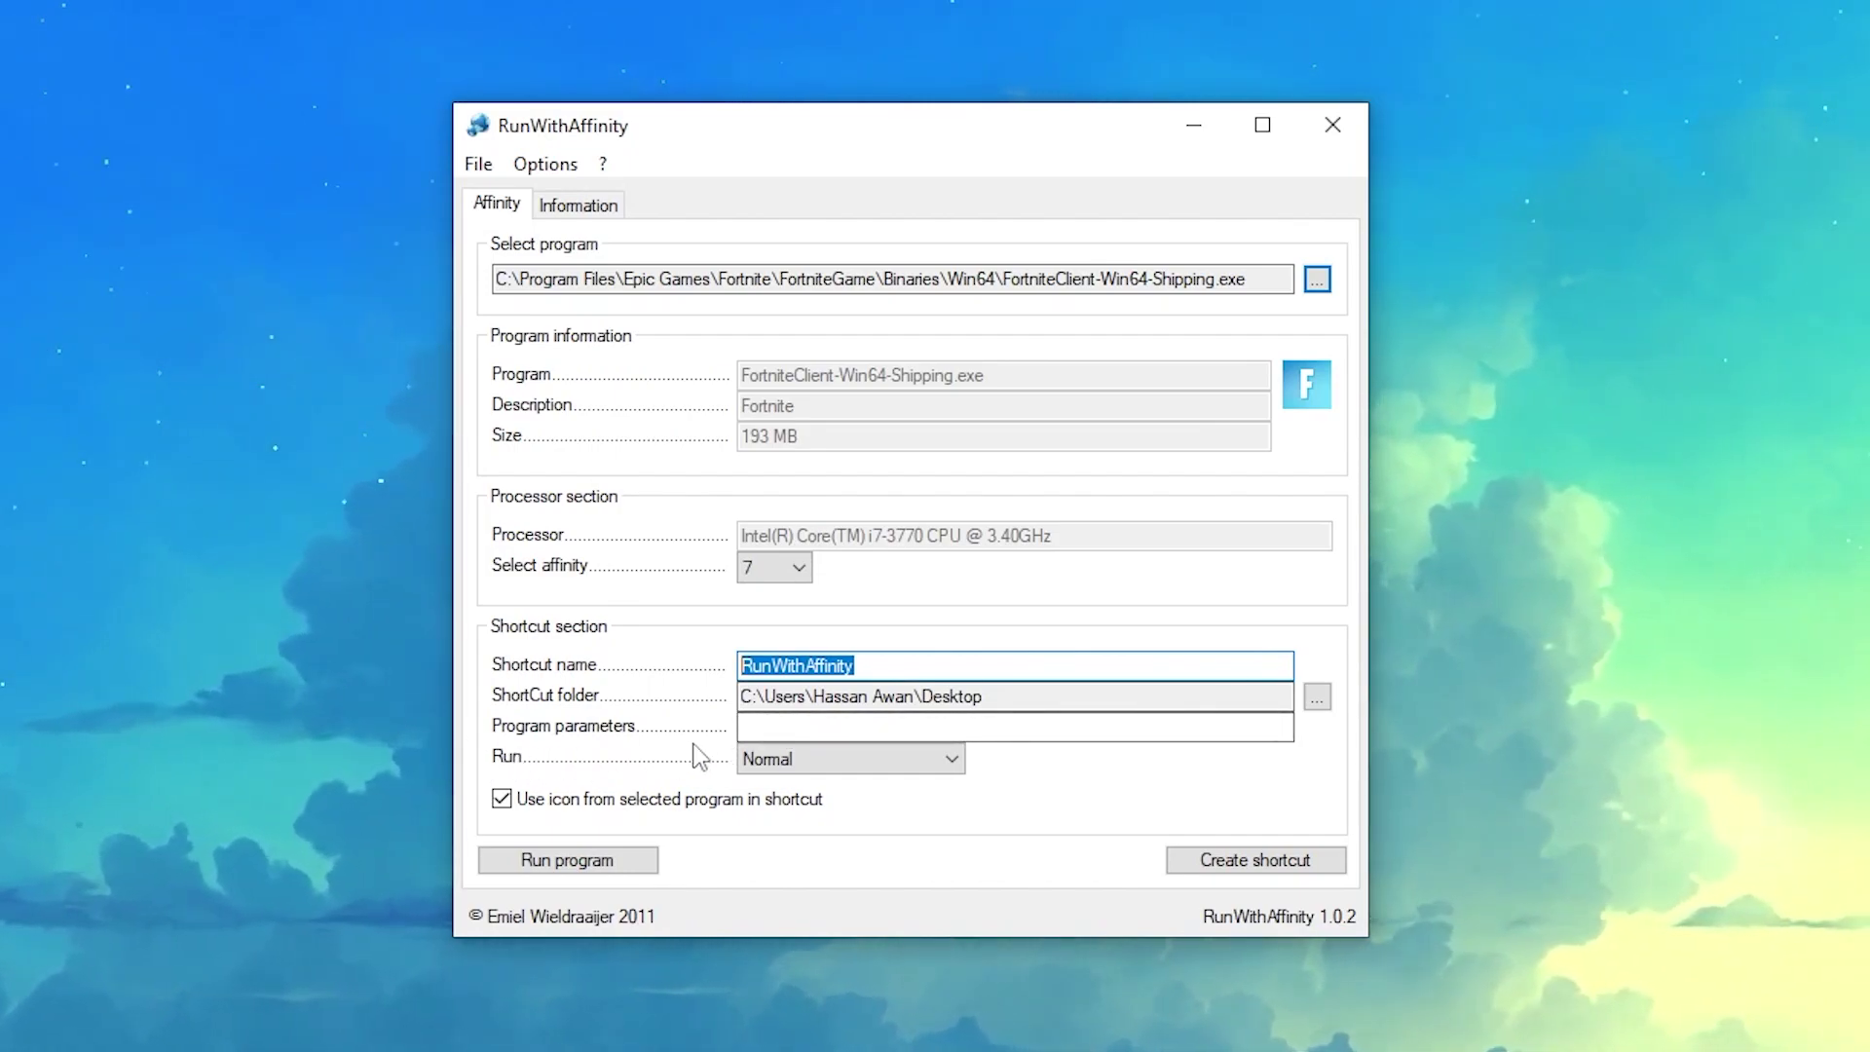
{"action": "left_click", "coordinate": [849, 759]}
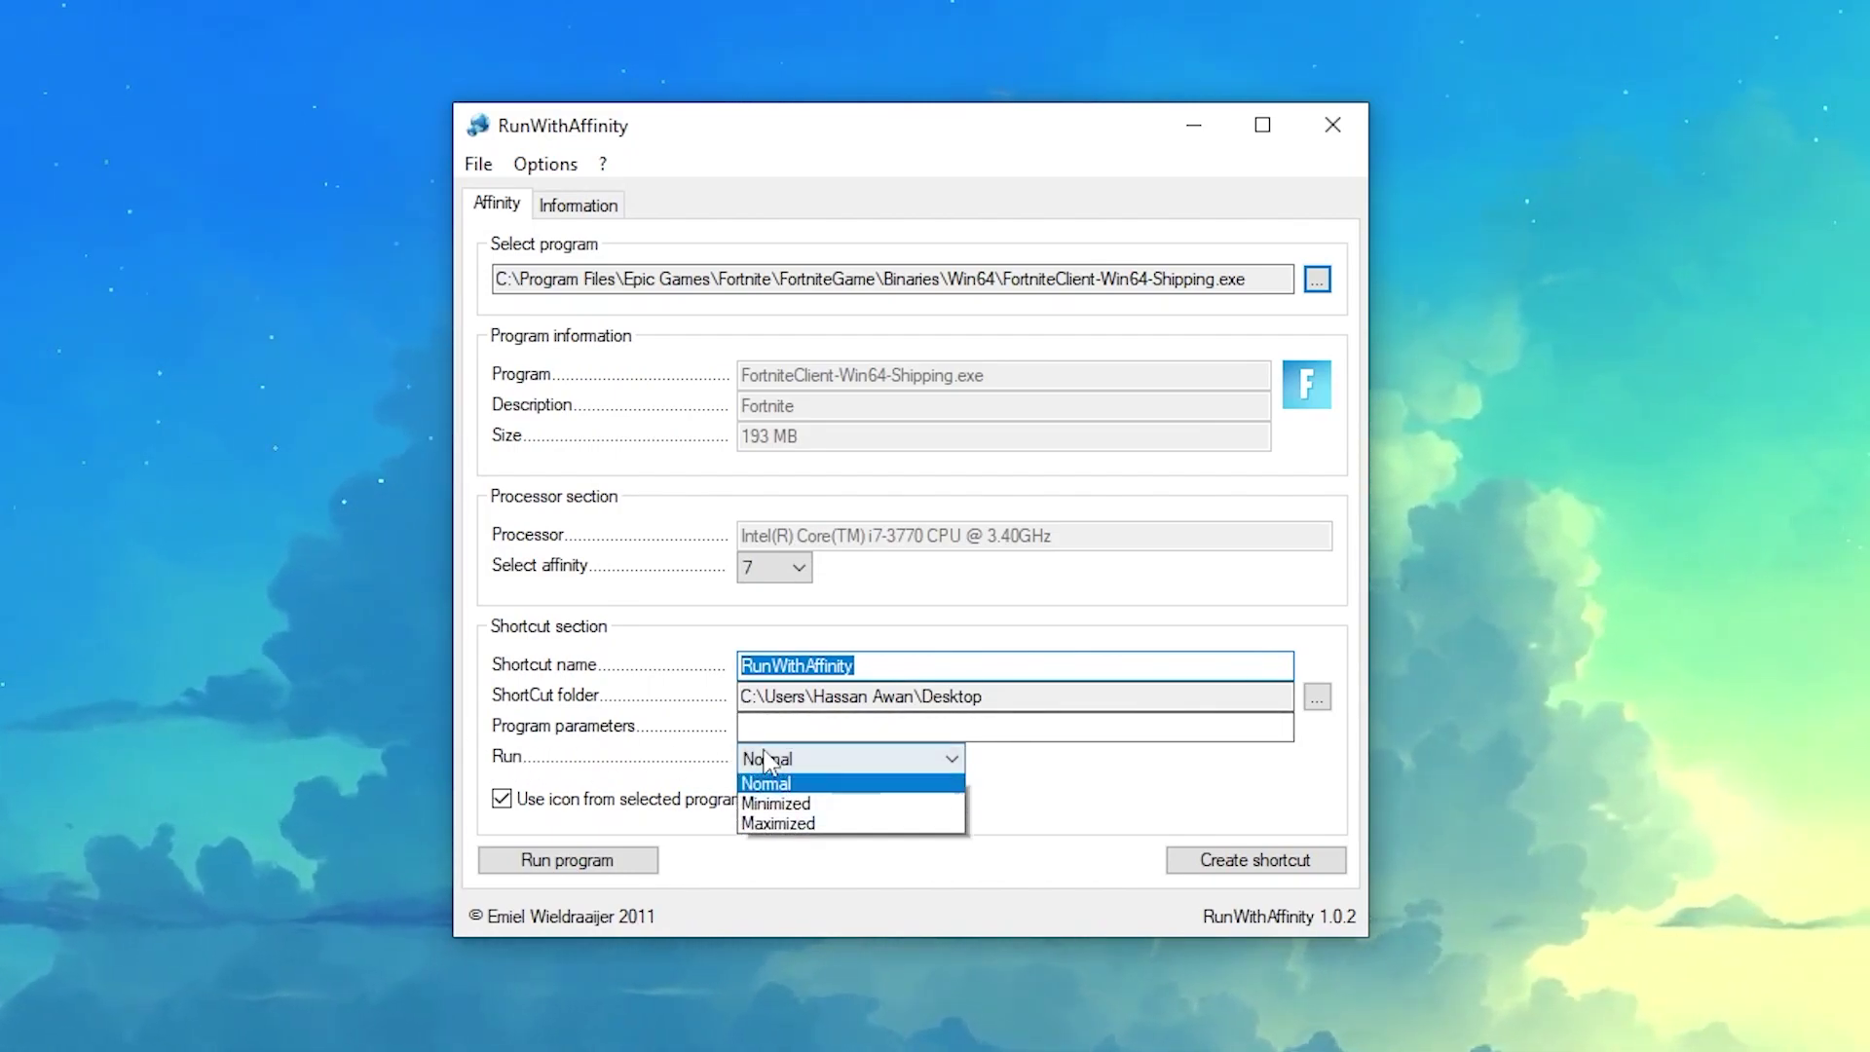
{"action": "left_click", "coordinate": [796, 827]}
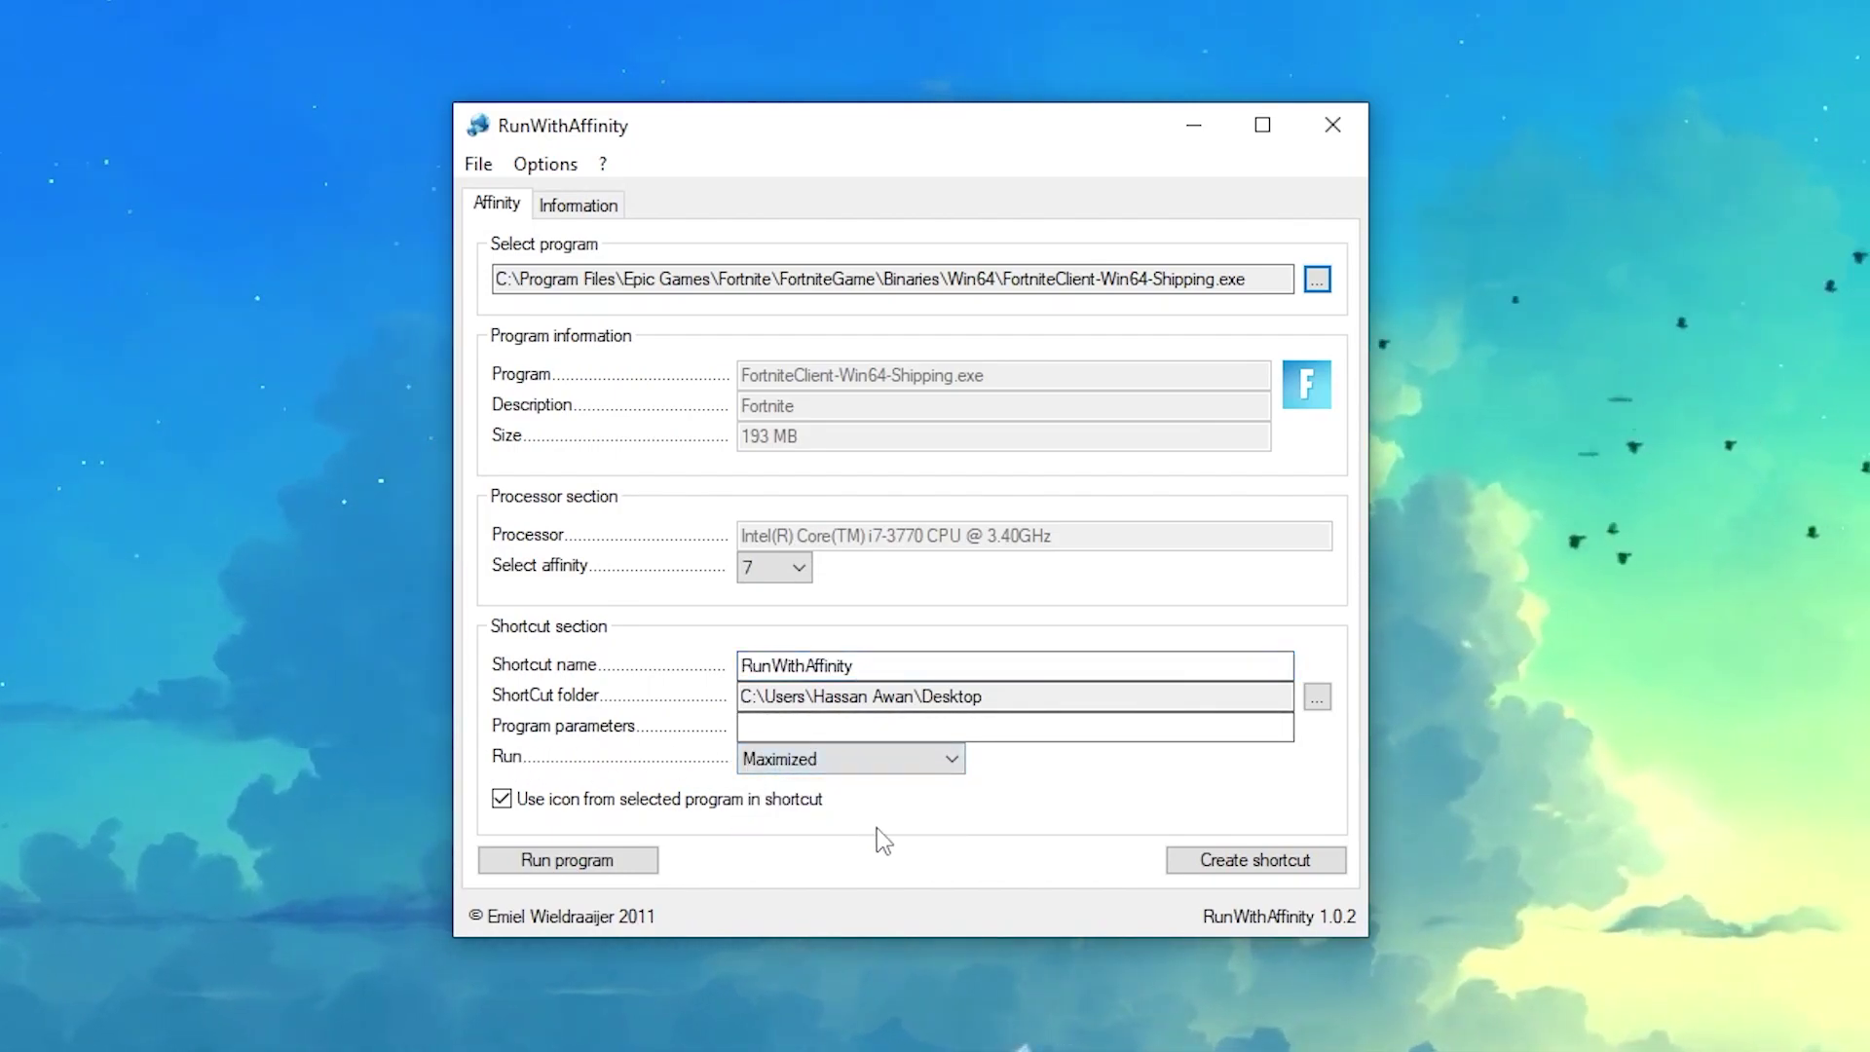
Create the Fortnite client desktop shortcut and dismiss the 'ShortCut created successful' message
{"action": "left_click", "coordinate": [1287, 867]}
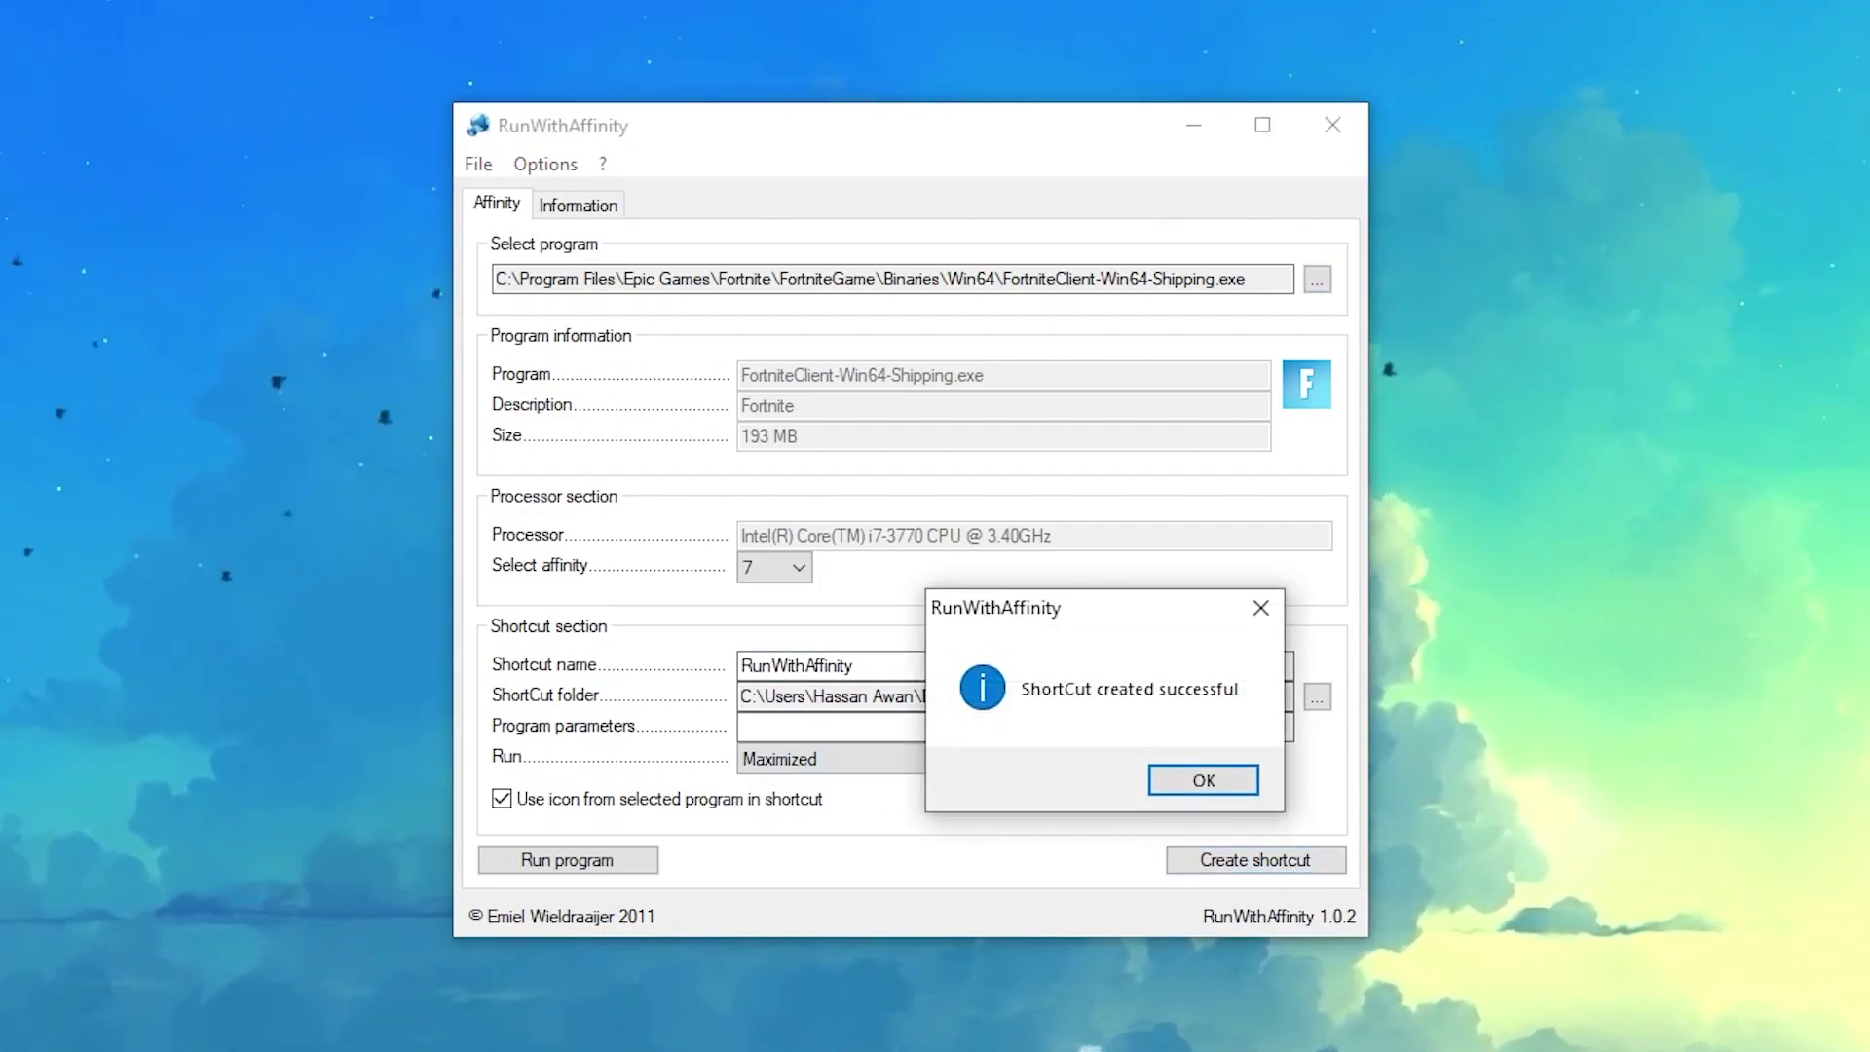
{"action": "key", "text": "Return"}
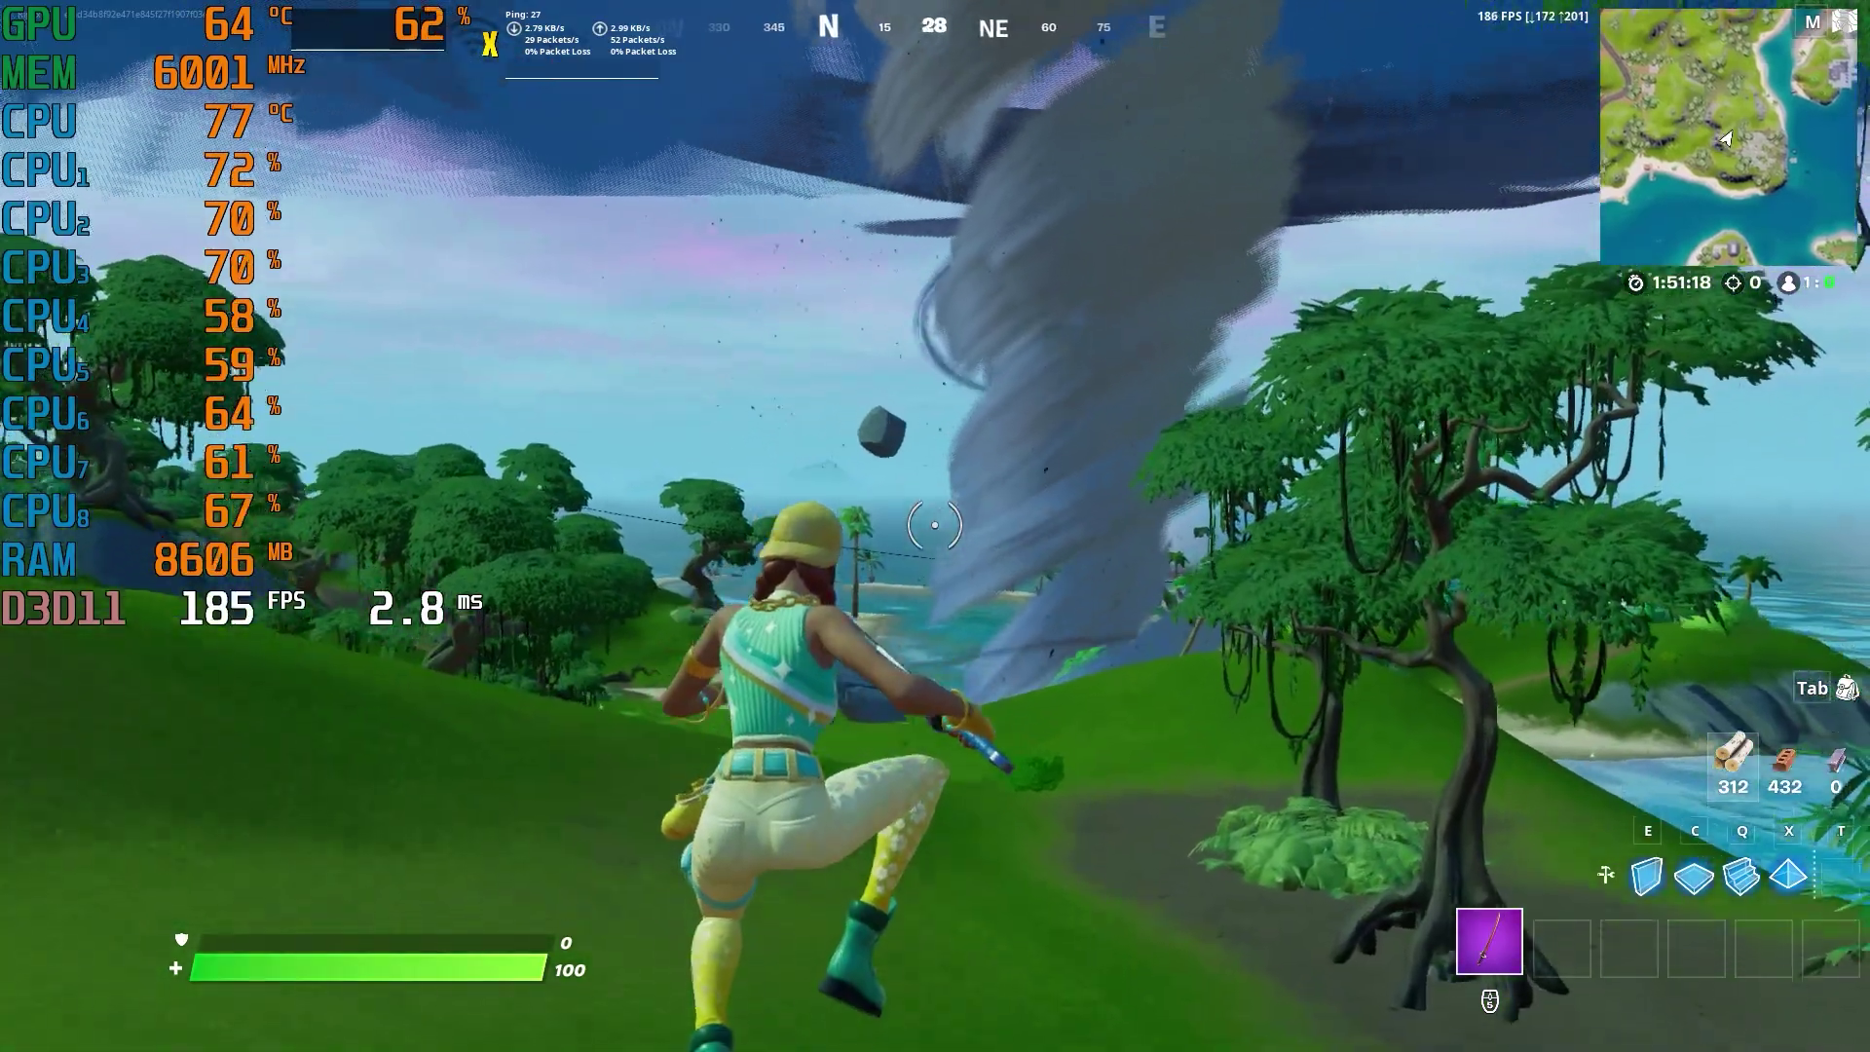
Place a wooden stair, switch back to the weapon and run across the hill
{"action": "key", "text": "F3"}
{"action": "left_click", "coordinate": [935, 526]}
{"action": "key", "text": "1"}
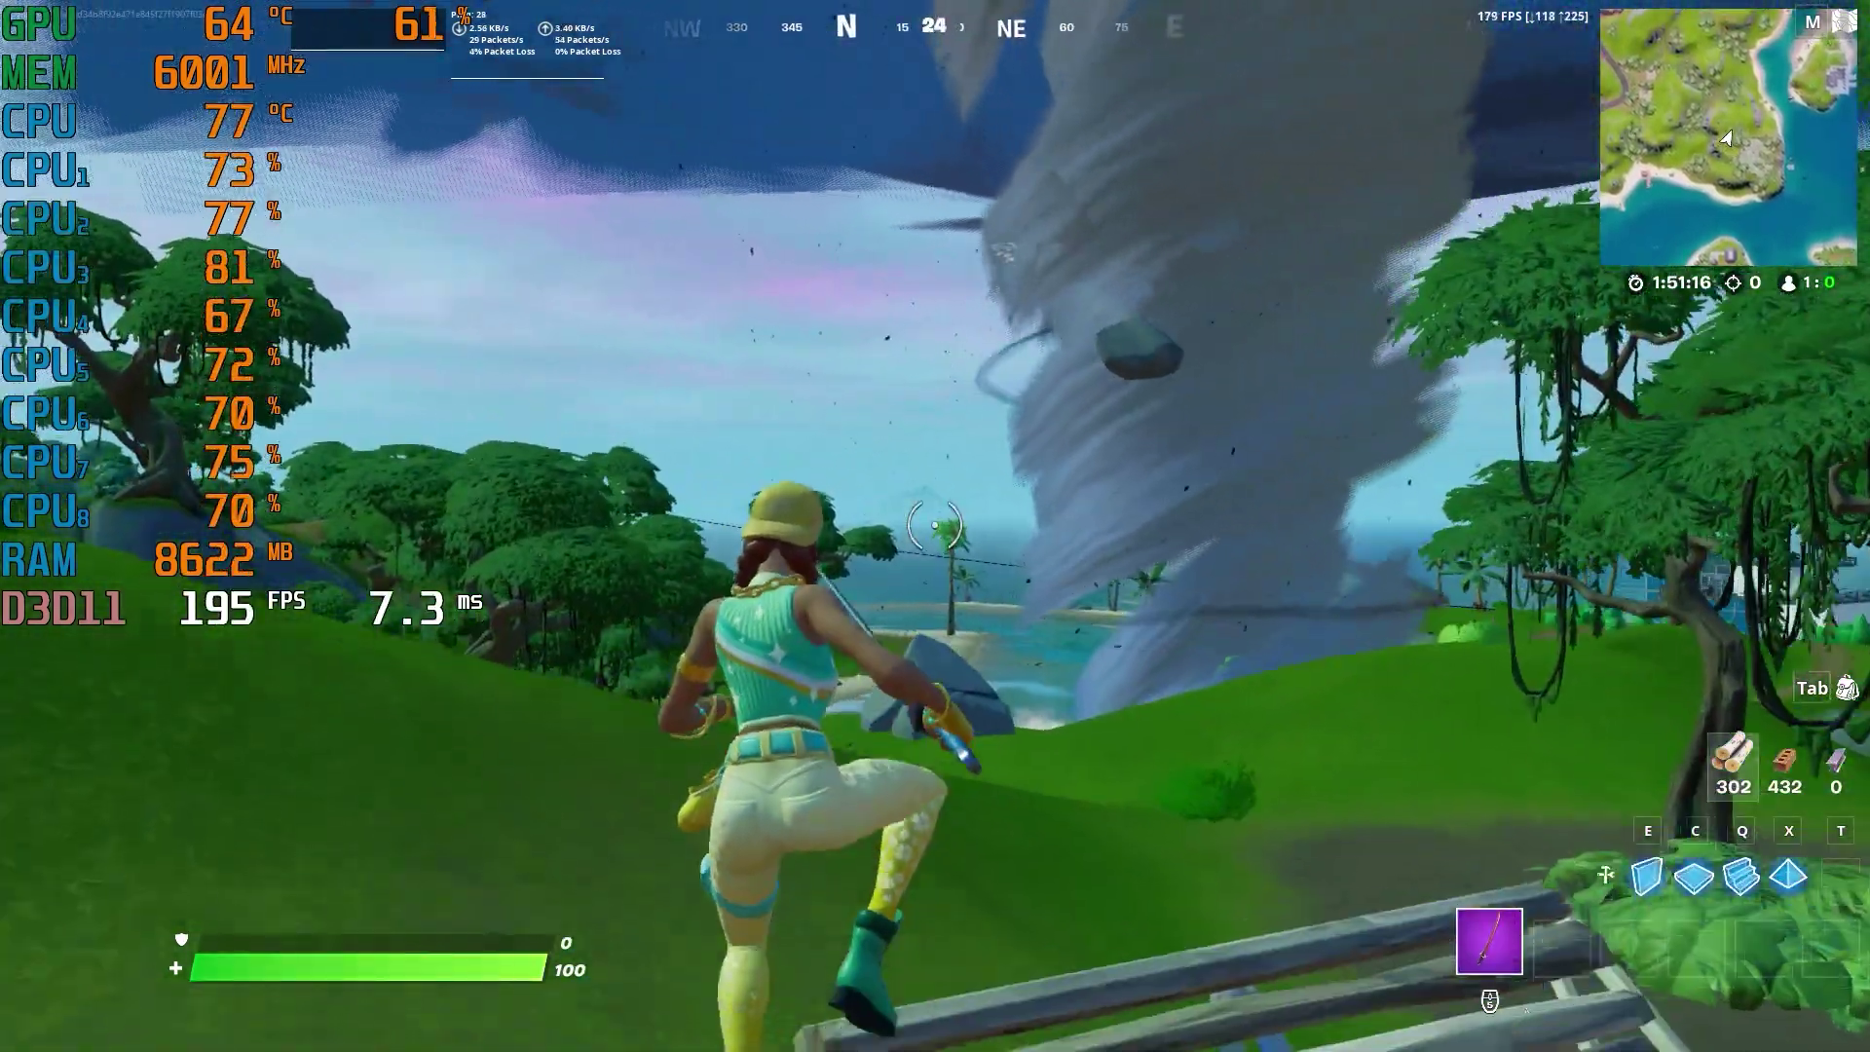
{"action": "key", "text": "w"}
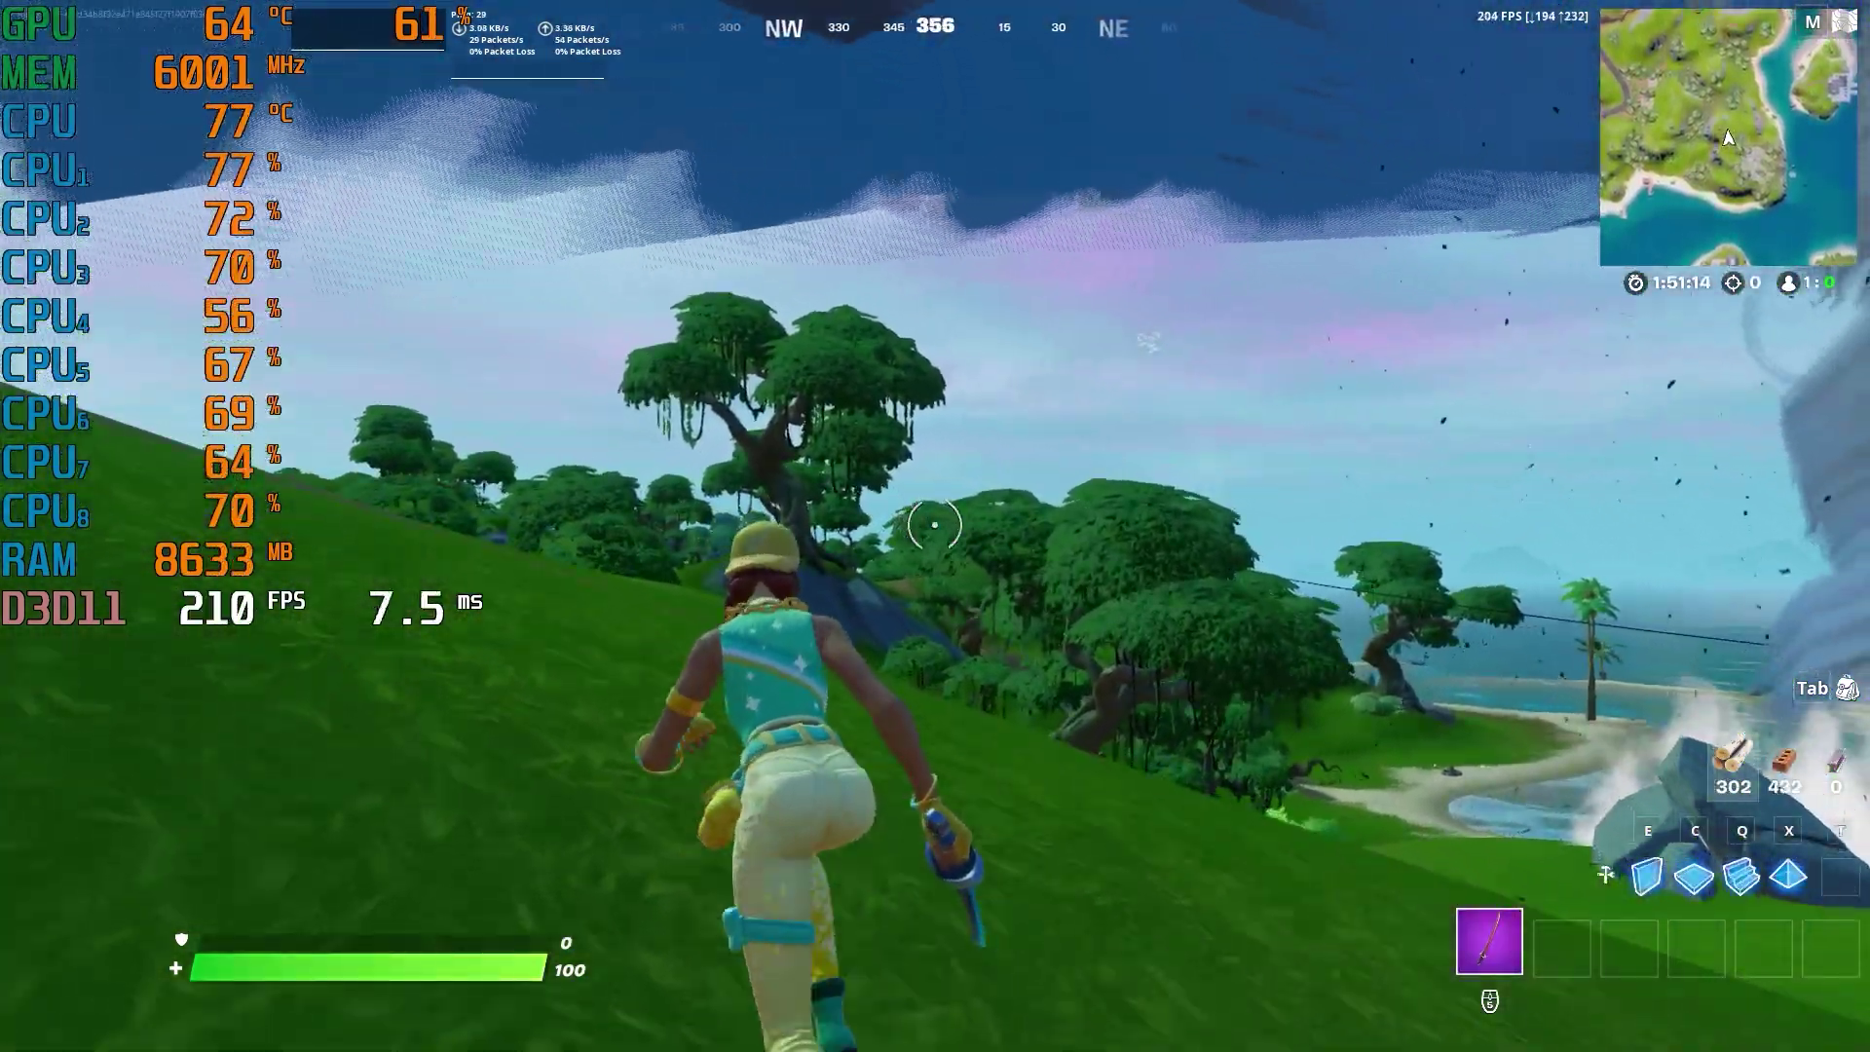
Run into the tornado, deploy the glider, then retract it to skydive
{"action": "key", "text": "c"}
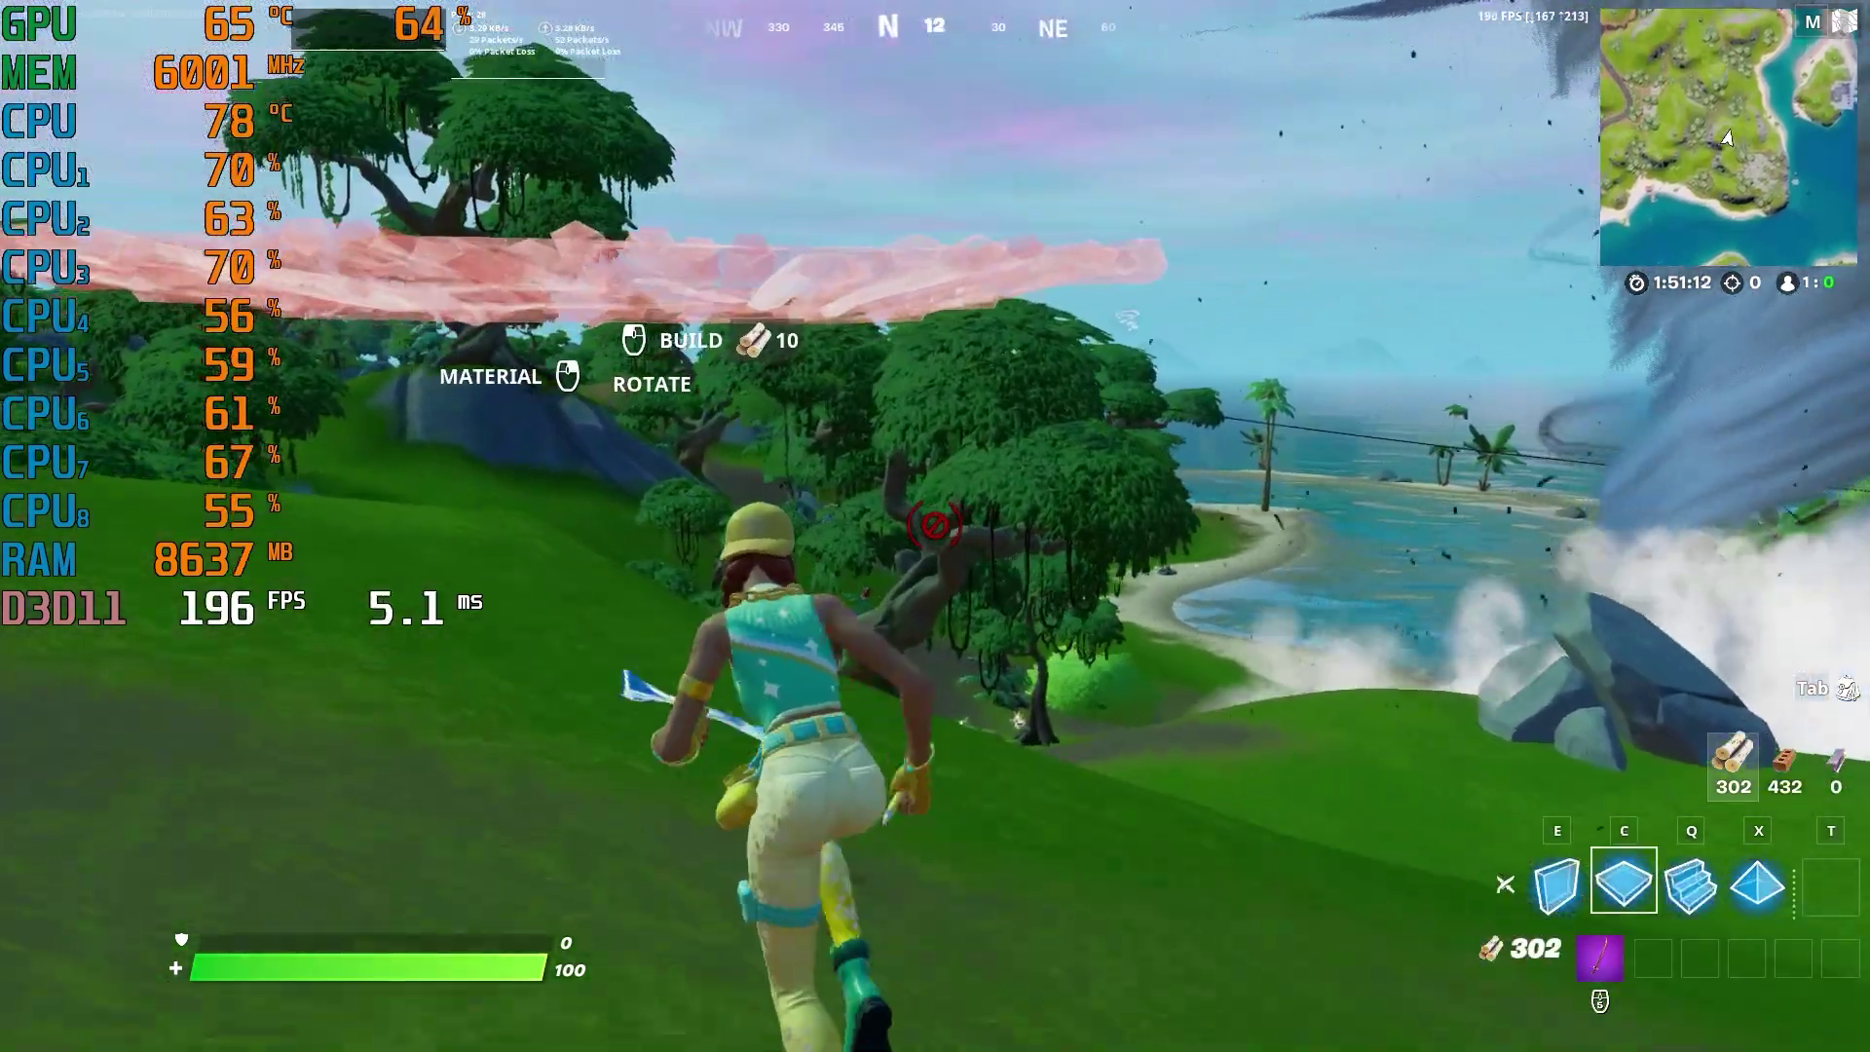
{"action": "key", "text": "1"}
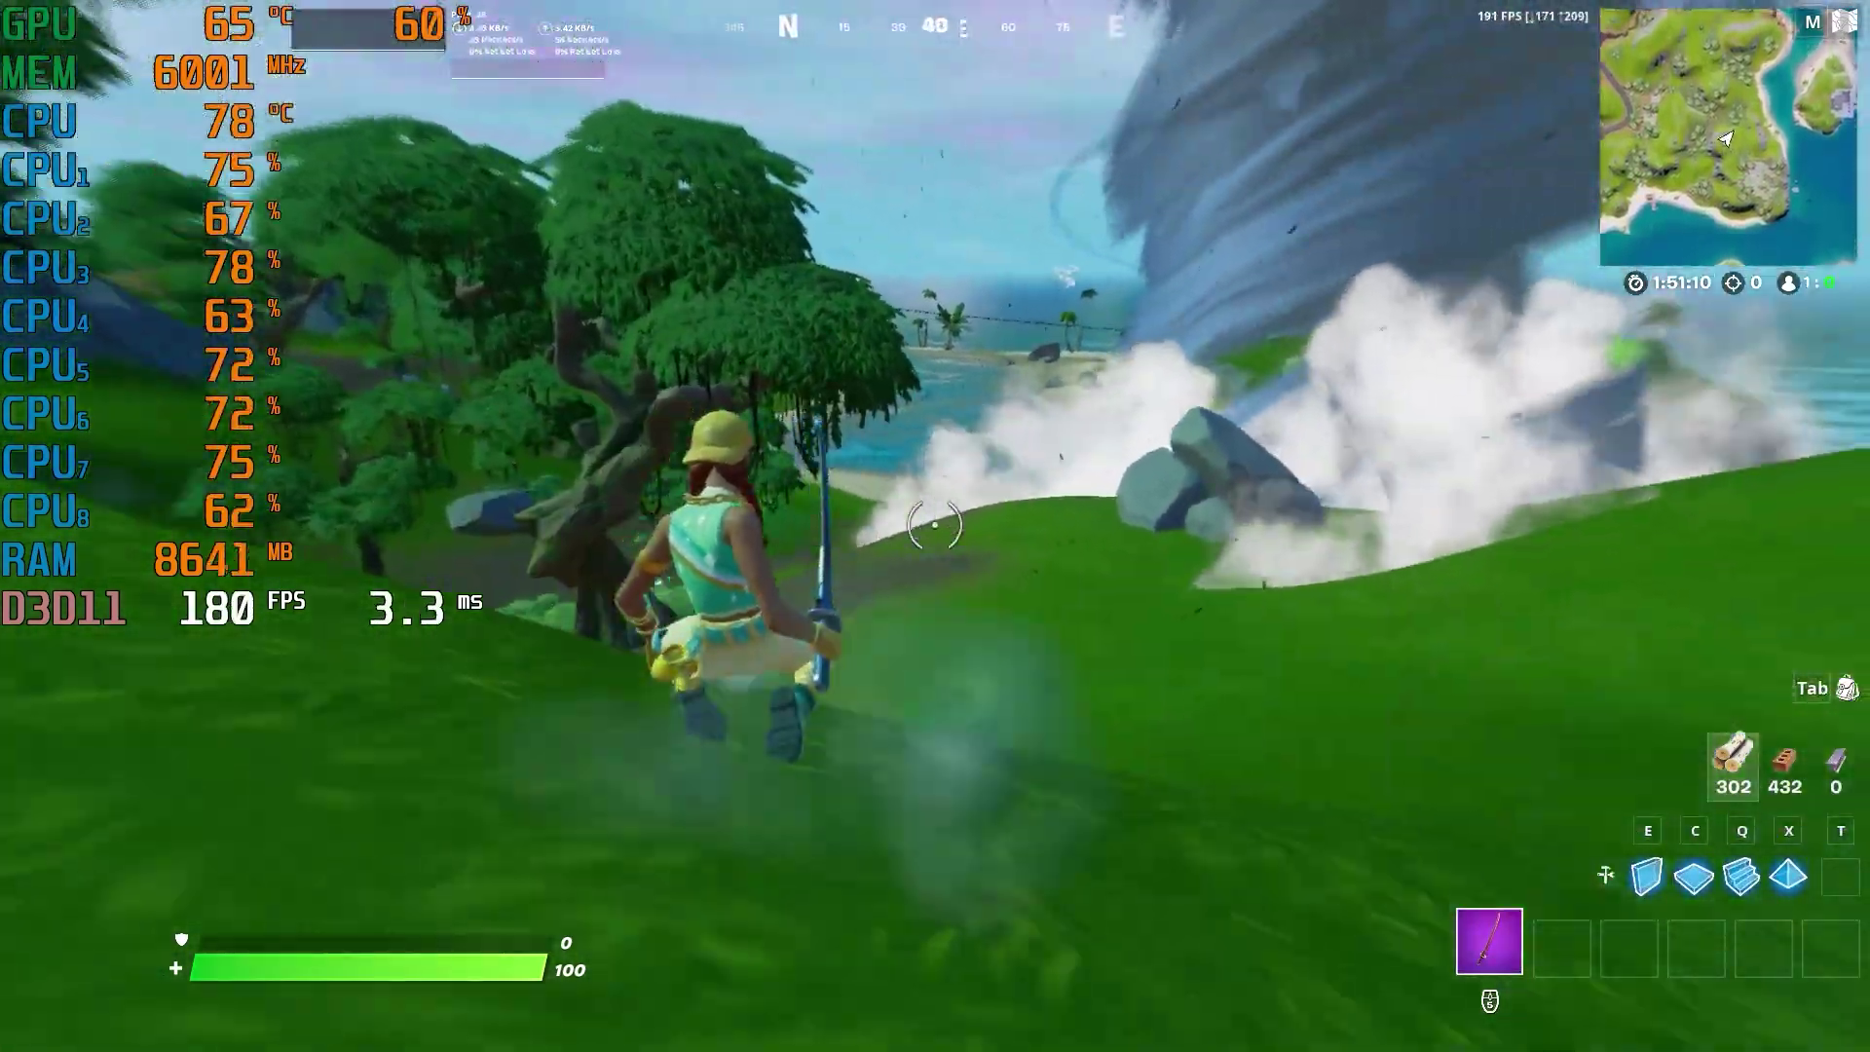
{"action": "key", "text": "w"}
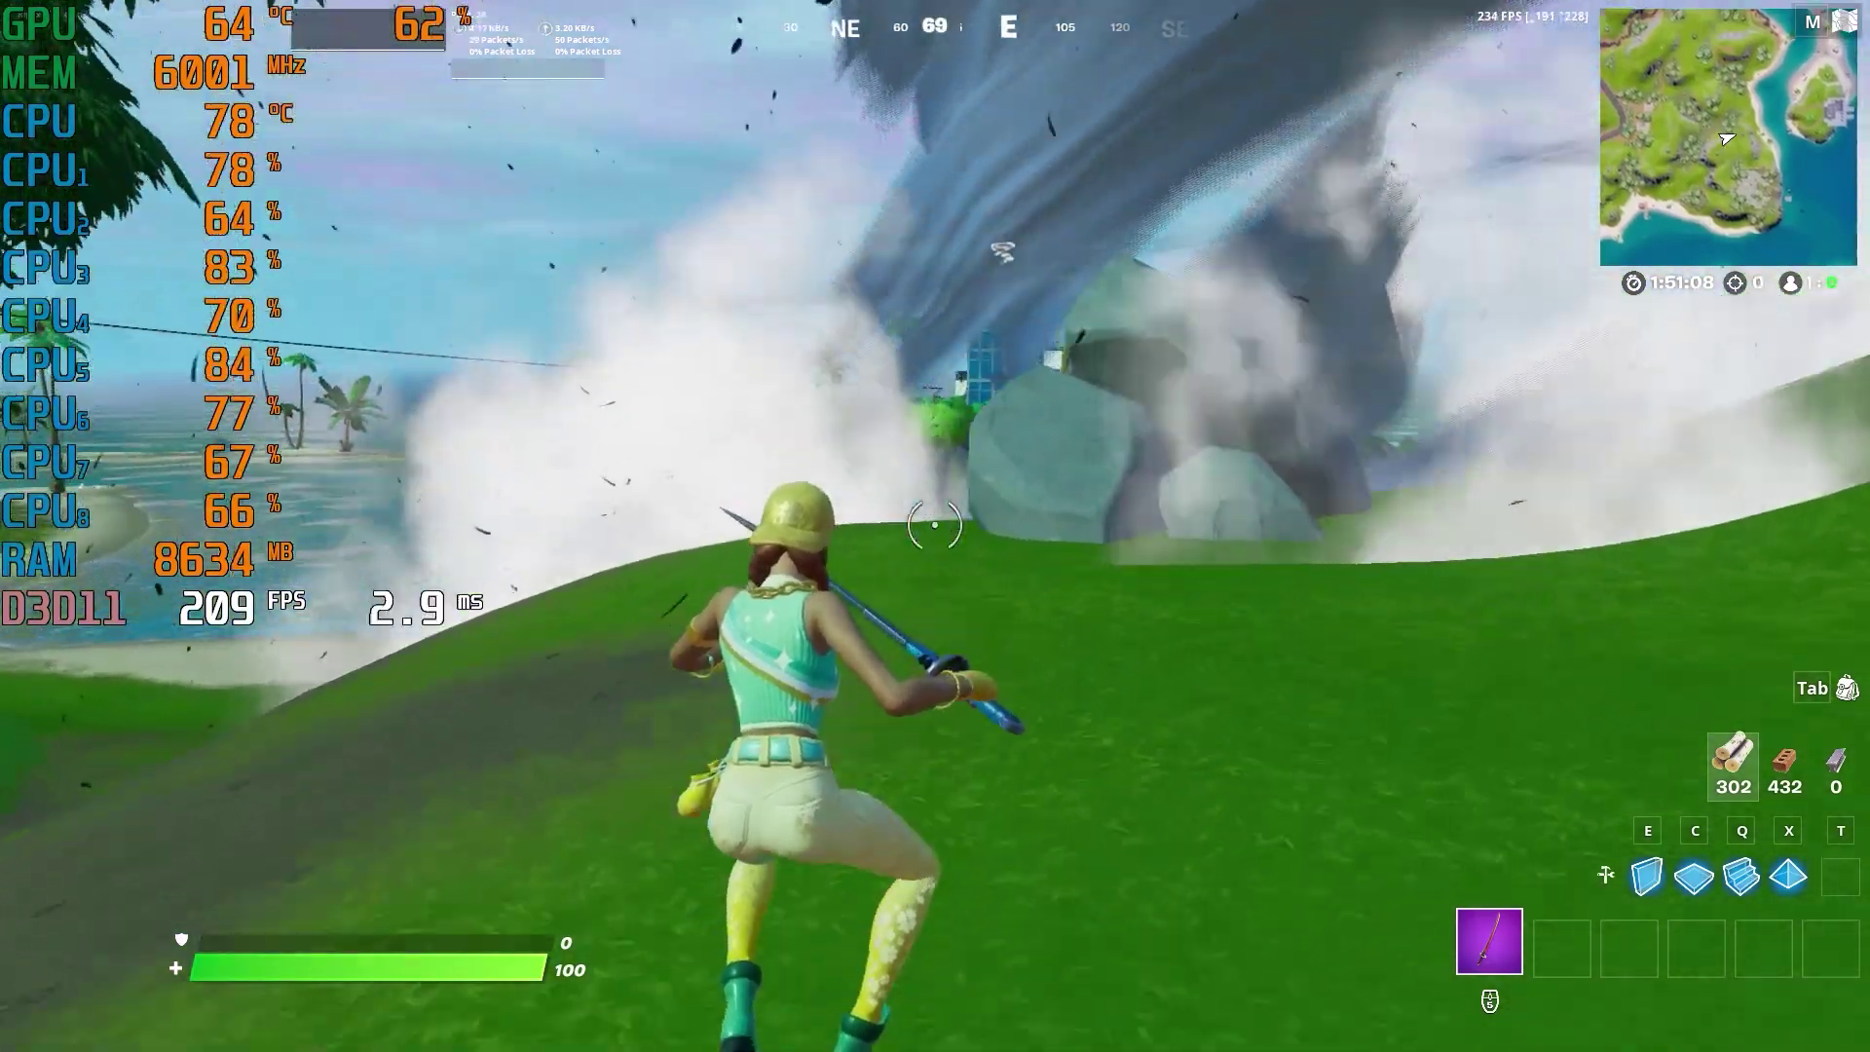
{"action": "key", "text": "w"}
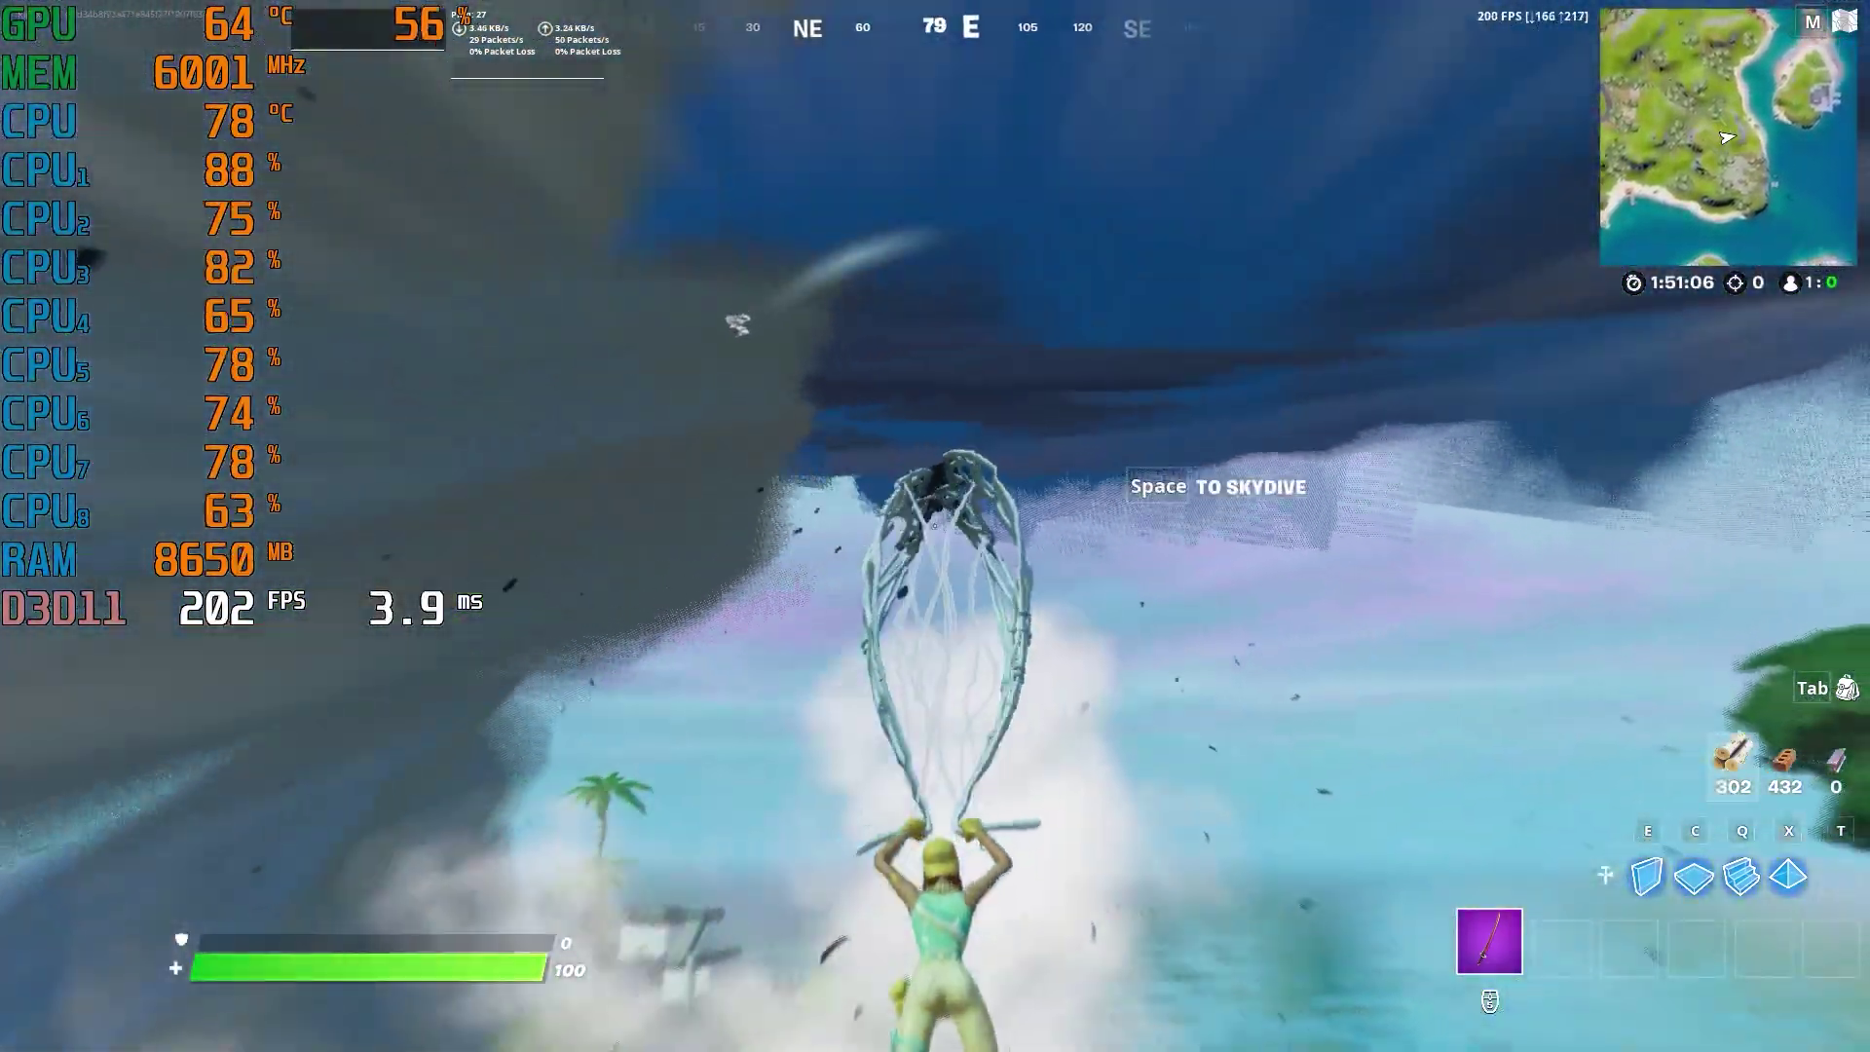
{"action": "key", "text": "space"}
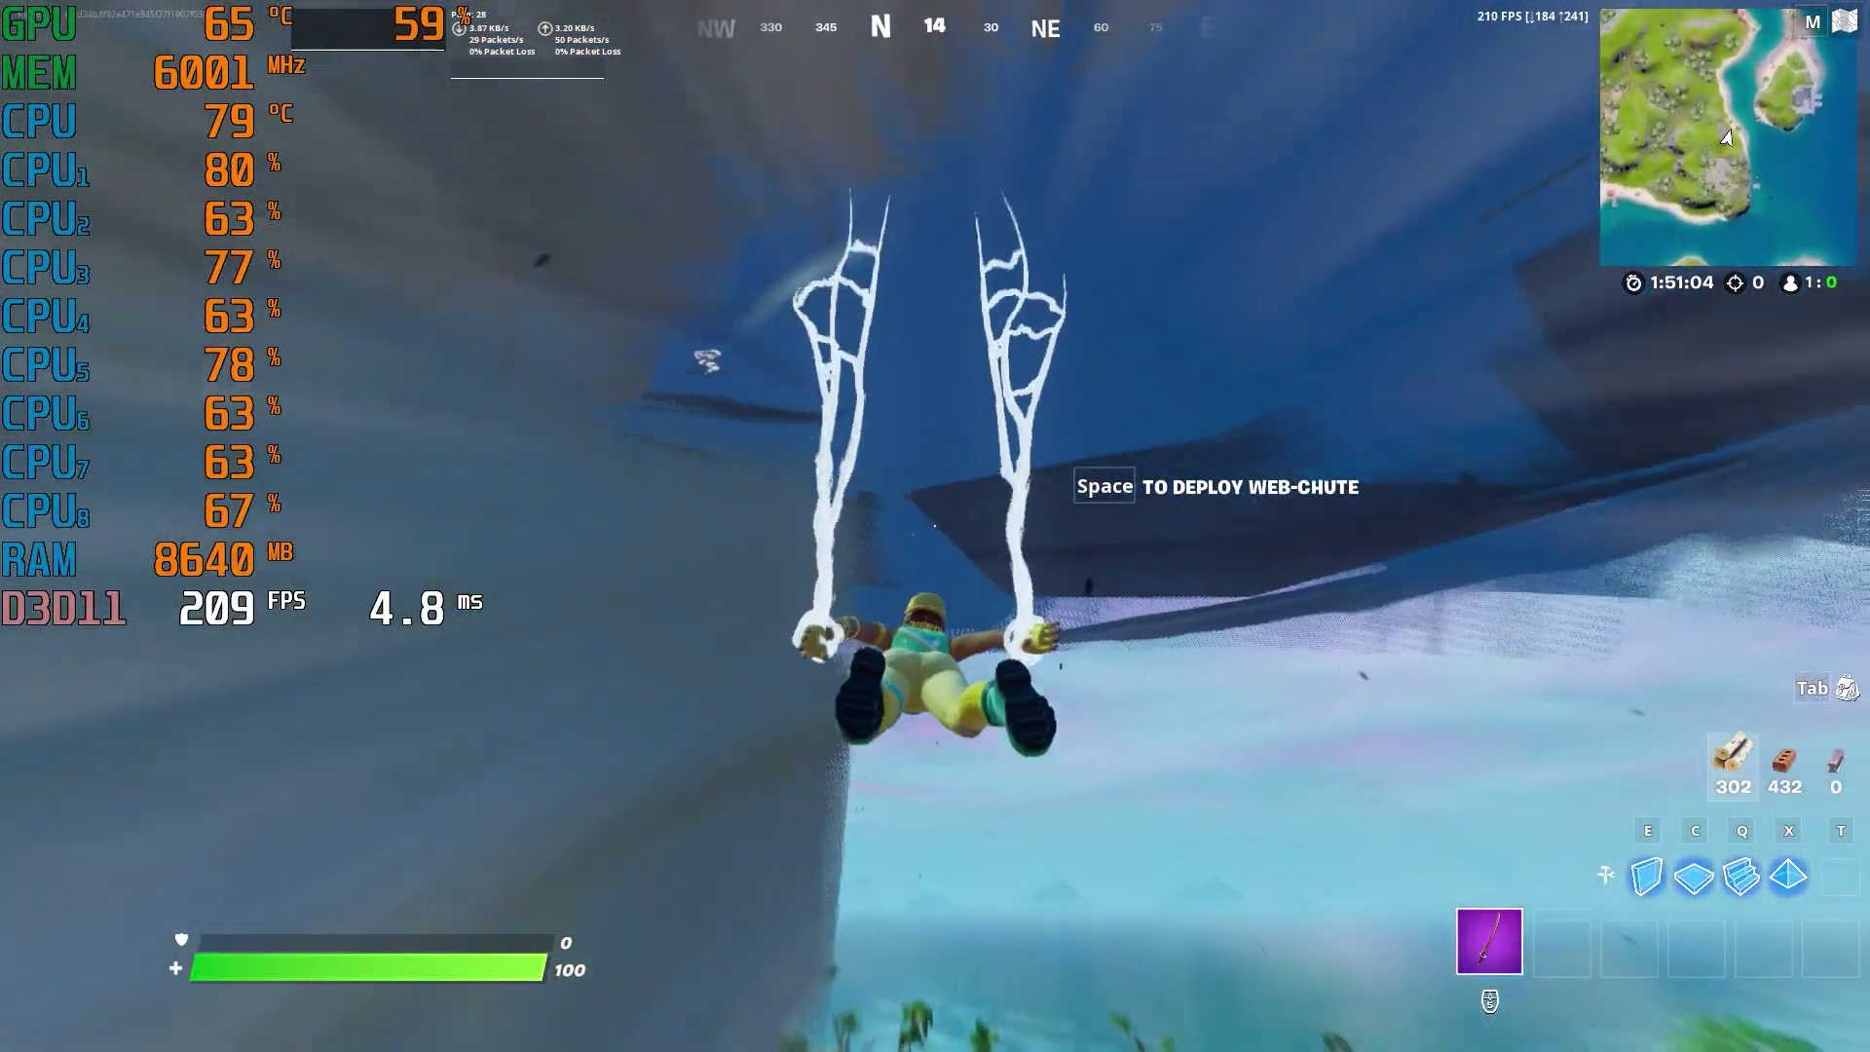